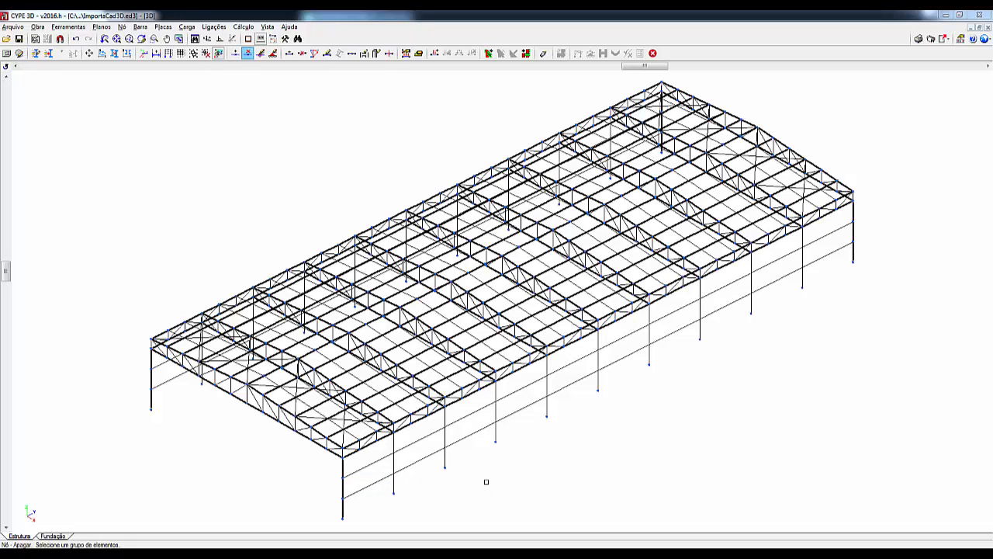
{"action": "left_click", "coordinate": [140, 28]}
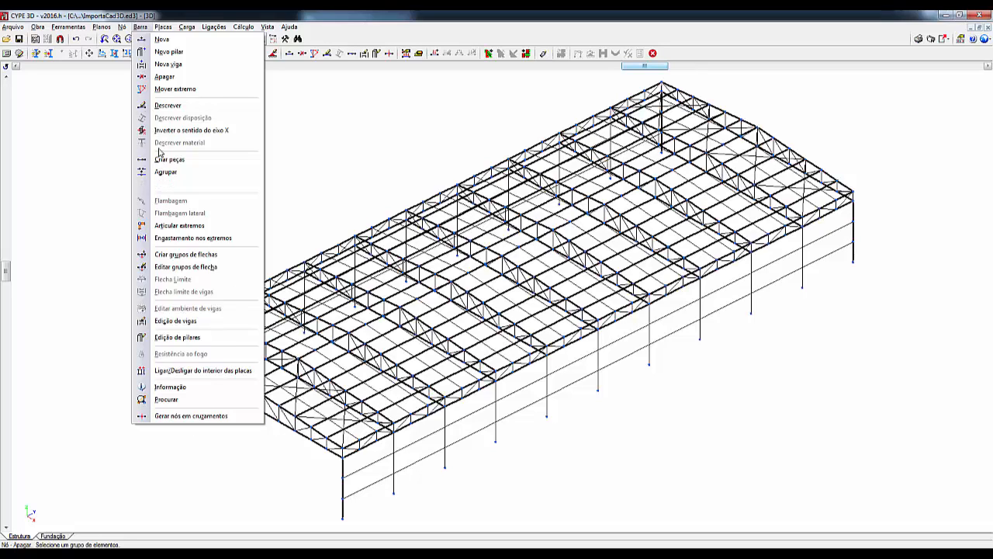
{"action": "mouse_move", "coordinate": [120, 31]}
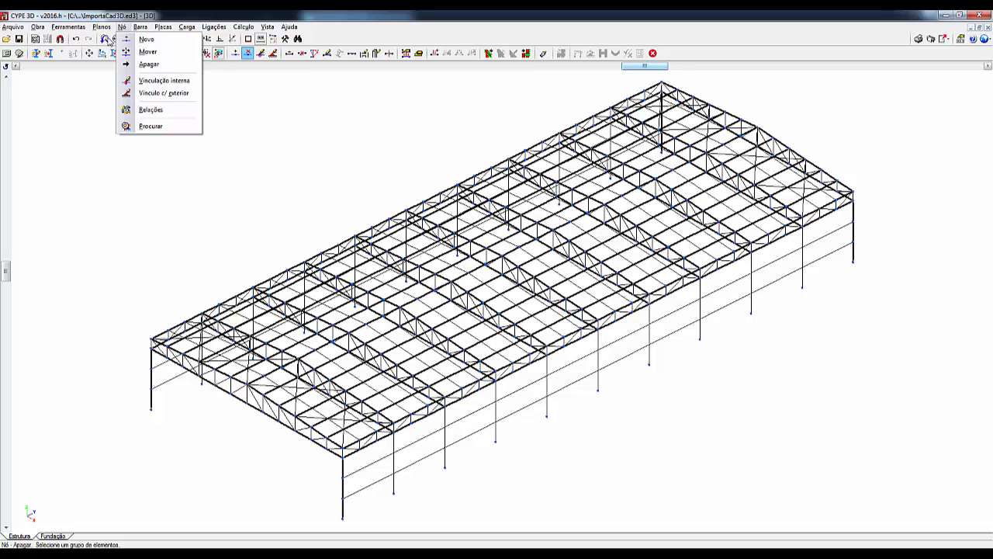
{"action": "left_click", "coordinate": [114, 39]}
- Insert a node where the two roof bracing diagonals cross in the bay at the front corner
{"action": "left_click", "coordinate": [153, 39]}
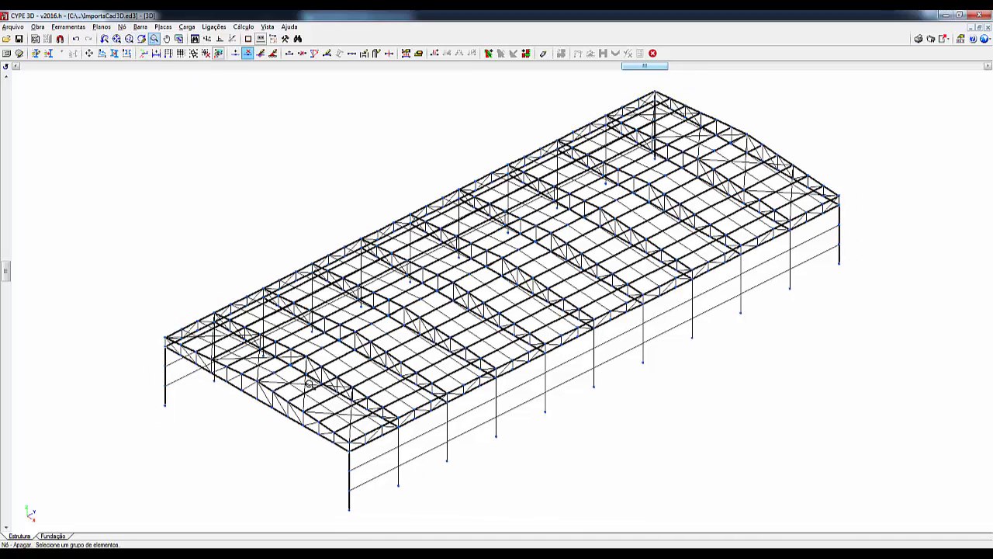
{"action": "left_click", "coordinate": [347, 415]}
{"action": "left_click", "coordinate": [400, 461]}
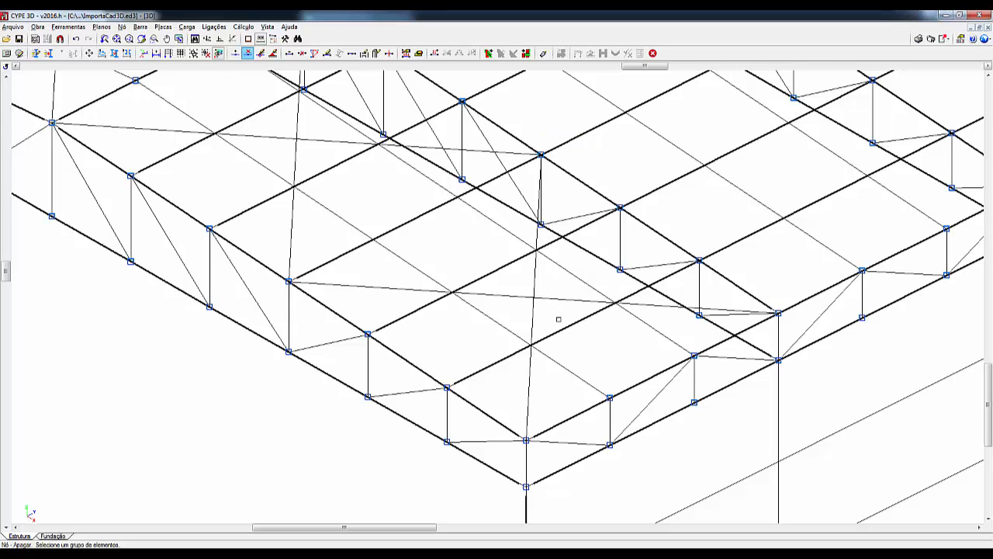
{"action": "left_click", "coordinate": [123, 27]}
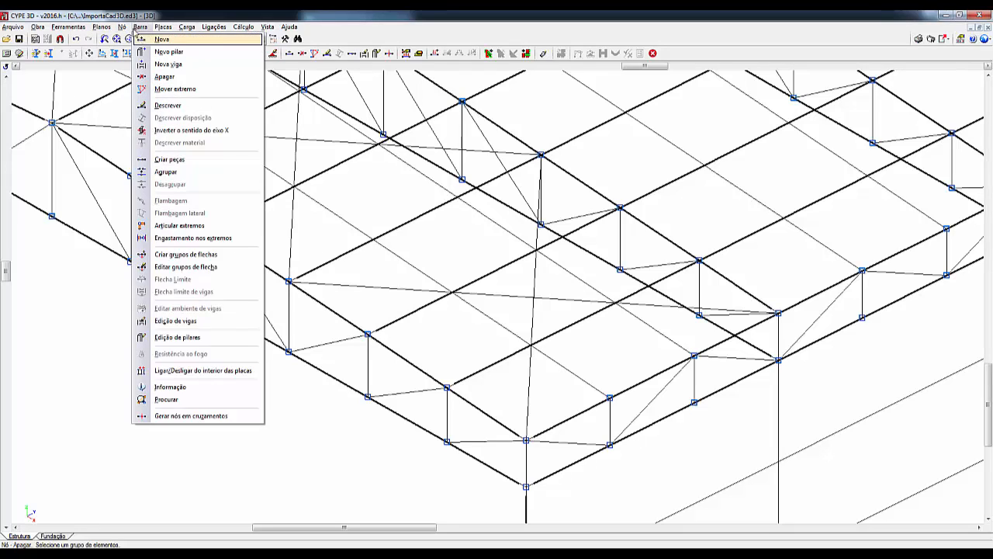
{"action": "left_click", "coordinate": [146, 39]}
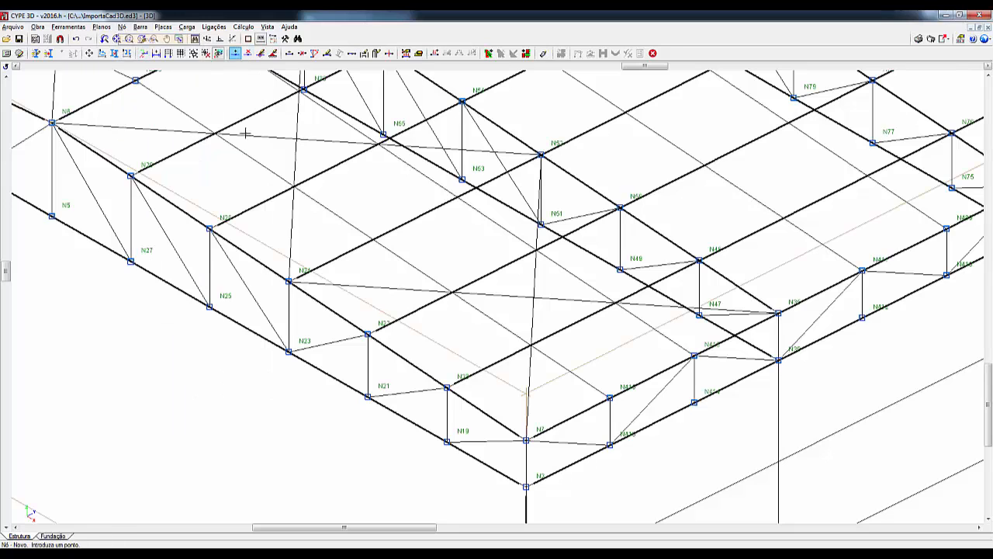
{"action": "left_click", "coordinate": [533, 298]}
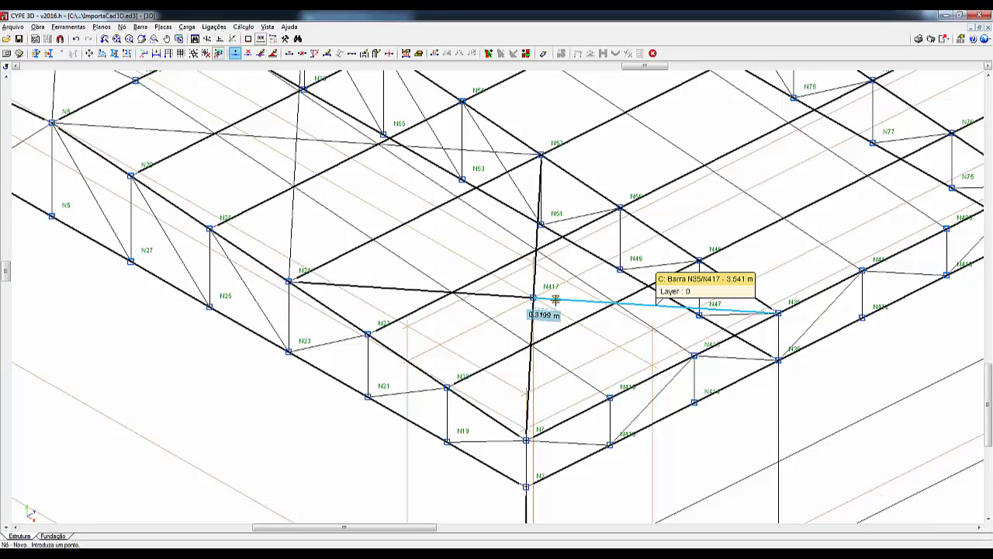
- Delete the node at the crossing of the front corner bay's roof bracing diagonals
{"action": "left_click", "coordinate": [124, 27]}
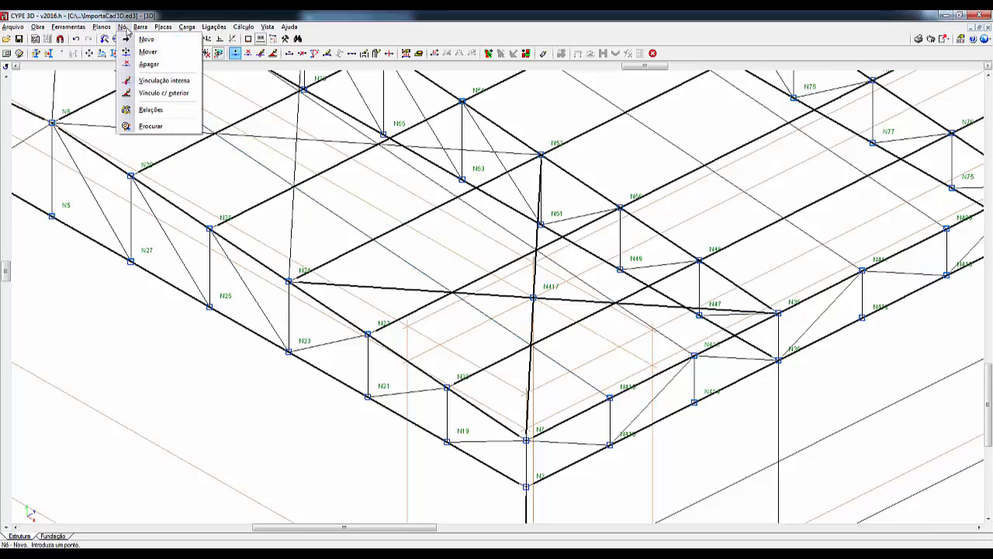
{"action": "left_click", "coordinate": [147, 65]}
{"action": "left_click", "coordinate": [534, 305]}
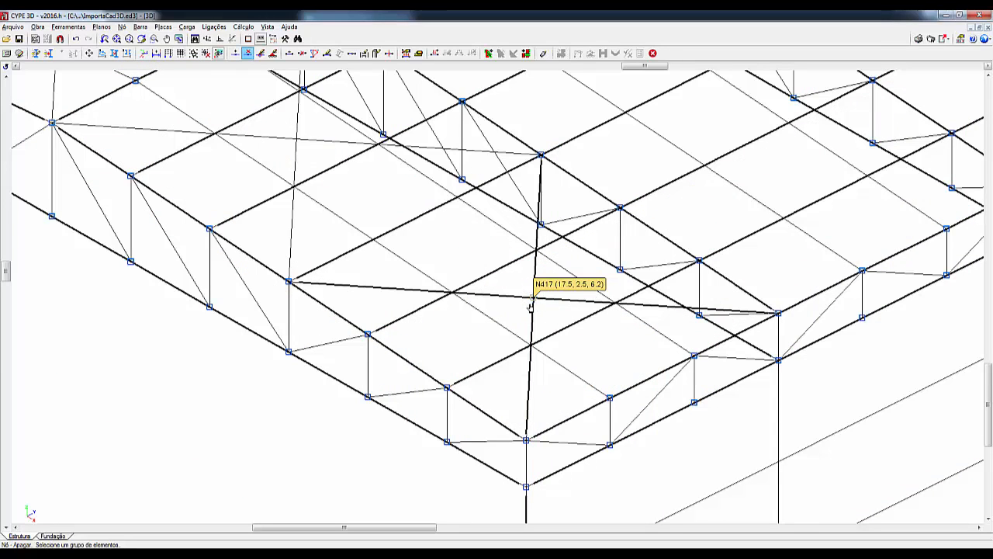
{"action": "right_click", "coordinate": [521, 308]}
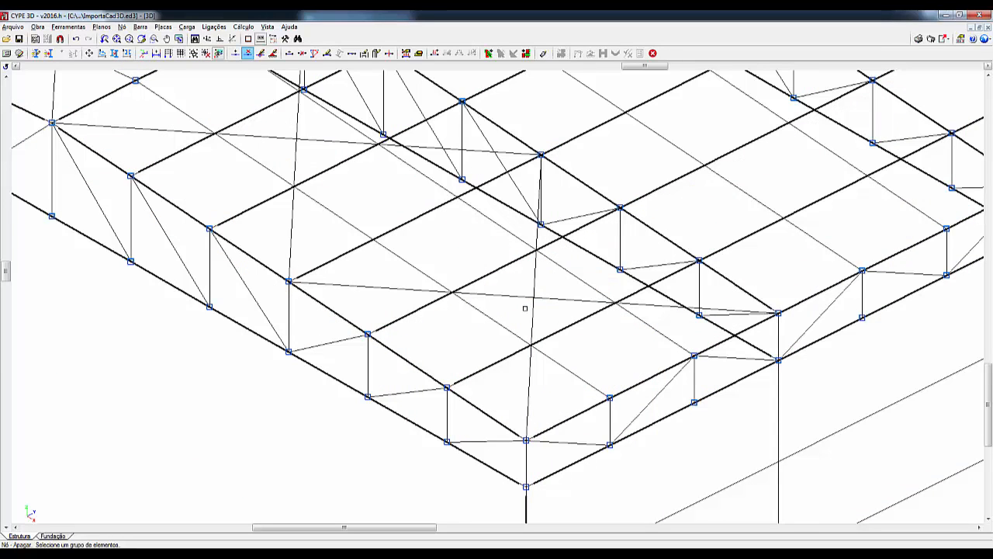
- Move the base node of the front corner column 1 m vertically downward
{"action": "left_click", "coordinate": [122, 27]}
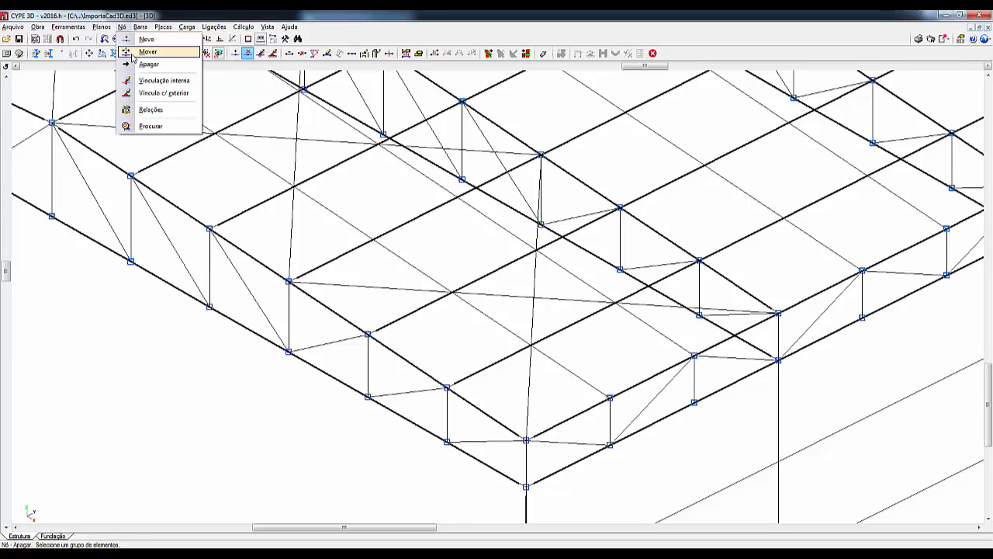
{"action": "left_click", "coordinate": [133, 56]}
{"action": "scroll", "coordinate": [549, 490], "scroll_direction": "down", "scroll_amount": 2}
{"action": "middle_click_drag", "start_coordinate": [548, 495], "coordinate": [432, 179]}
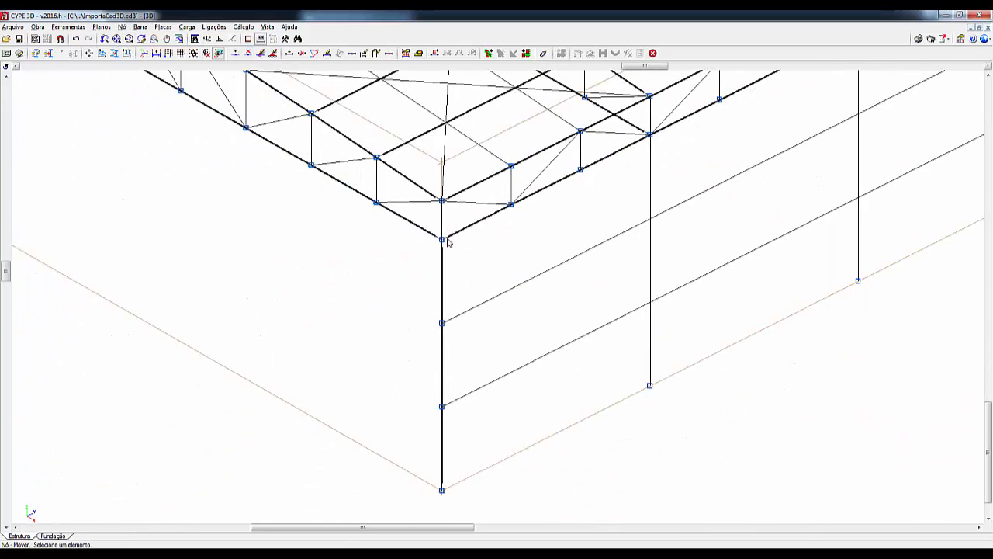
{"action": "middle_click_drag", "start_coordinate": [509, 417], "coordinate": [502, 357]}
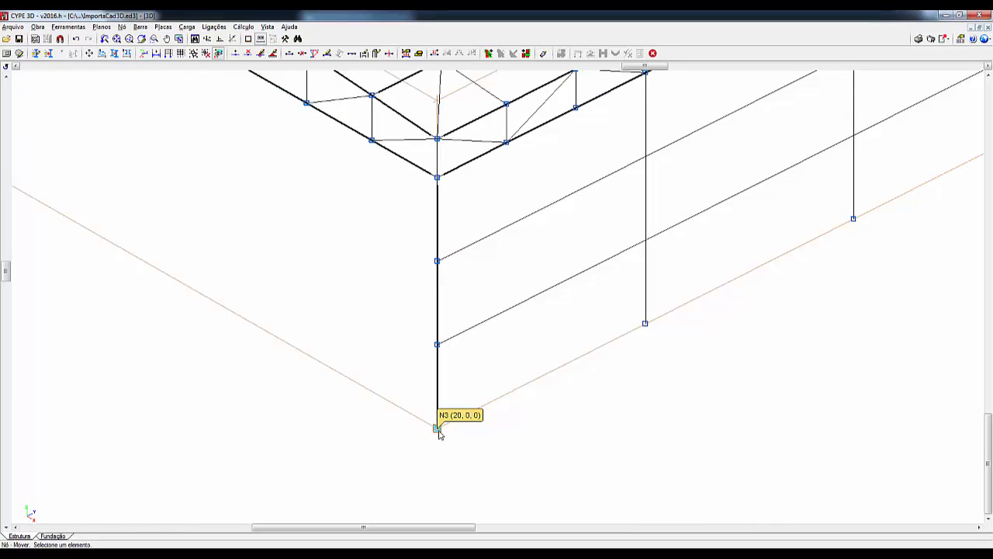
{"action": "left_click", "coordinate": [437, 429]}
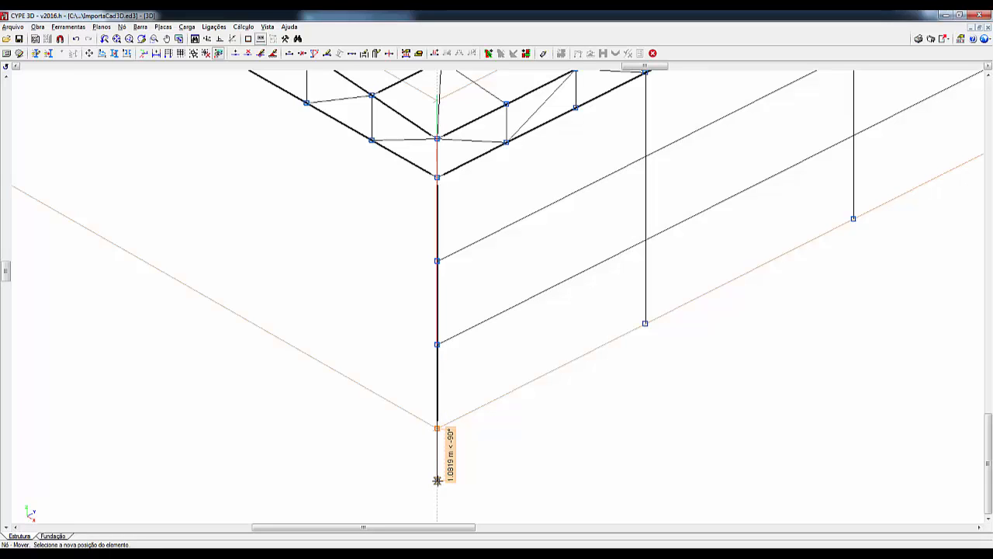
{"action": "left_click", "coordinate": [437, 480]}
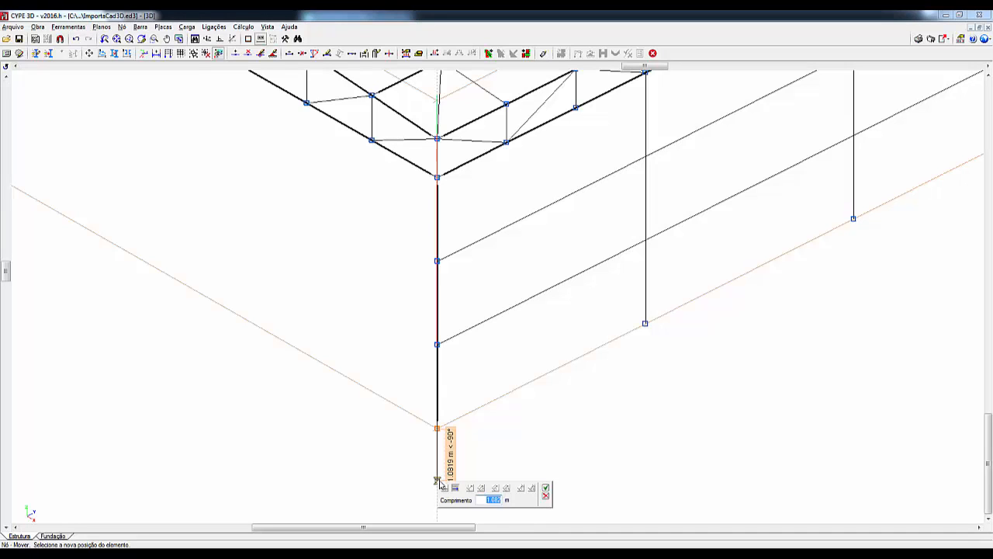
{"action": "type", "text": "1"}
{"action": "left_click", "coordinate": [547, 489]}
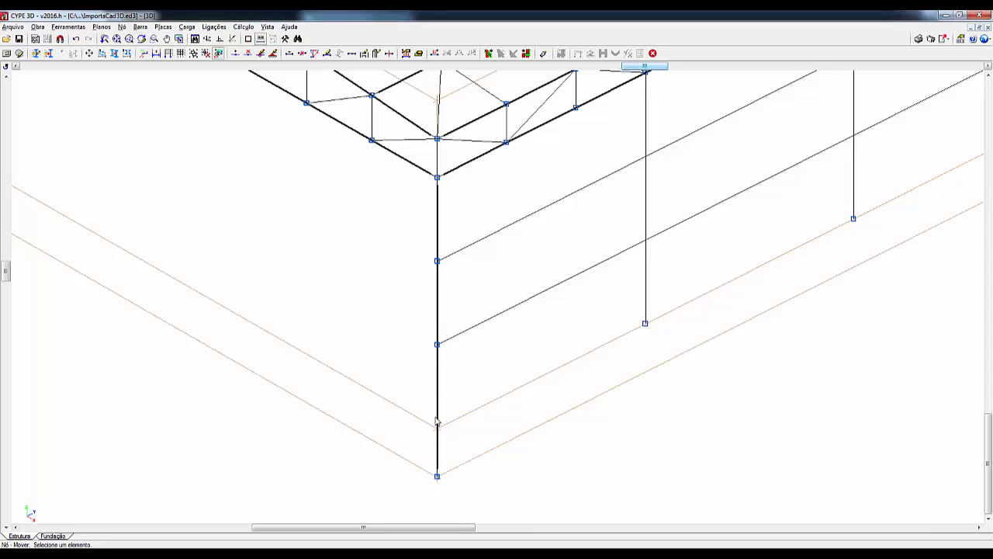
- Move the corner column's base node back up to its original position at ground level, and undo the node moves
{"action": "left_click", "coordinate": [123, 28]}
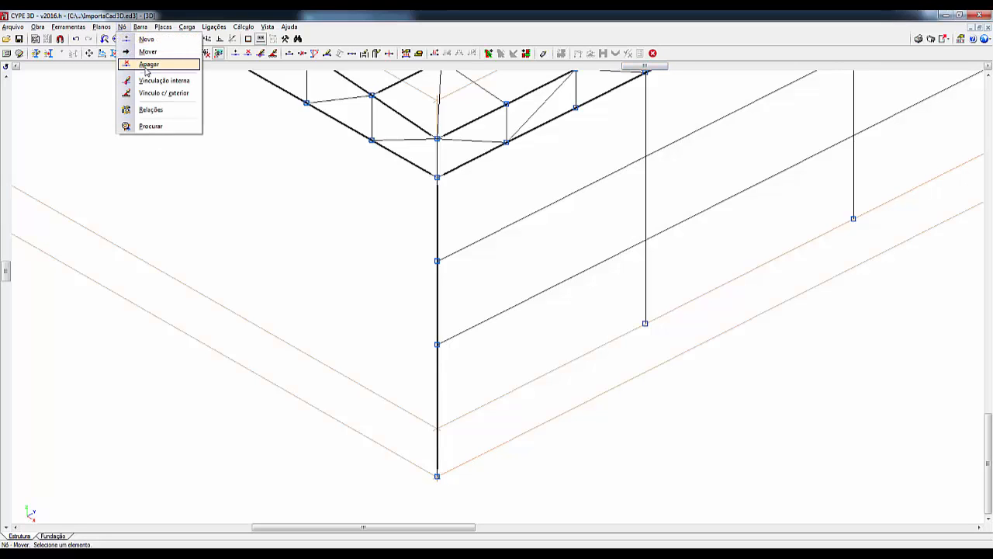
{"action": "left_click", "coordinate": [148, 52]}
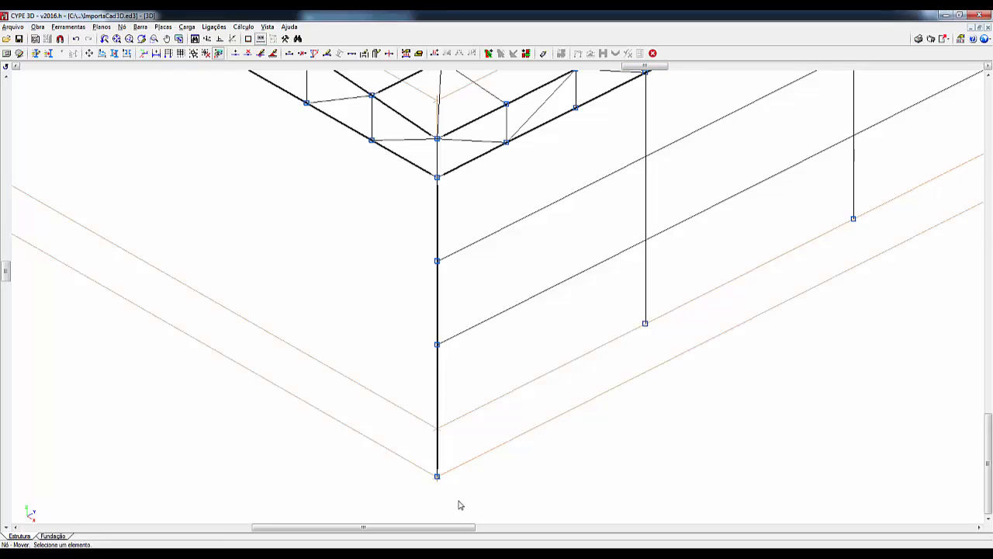
{"action": "left_click", "coordinate": [439, 476]}
{"action": "left_click", "coordinate": [437, 429]}
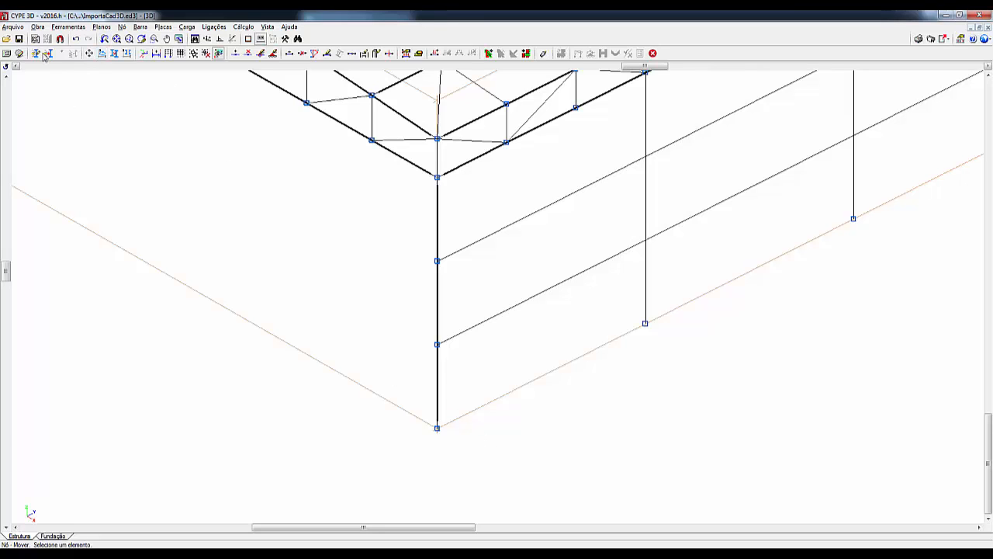
{"action": "left_click", "coordinate": [77, 39]}
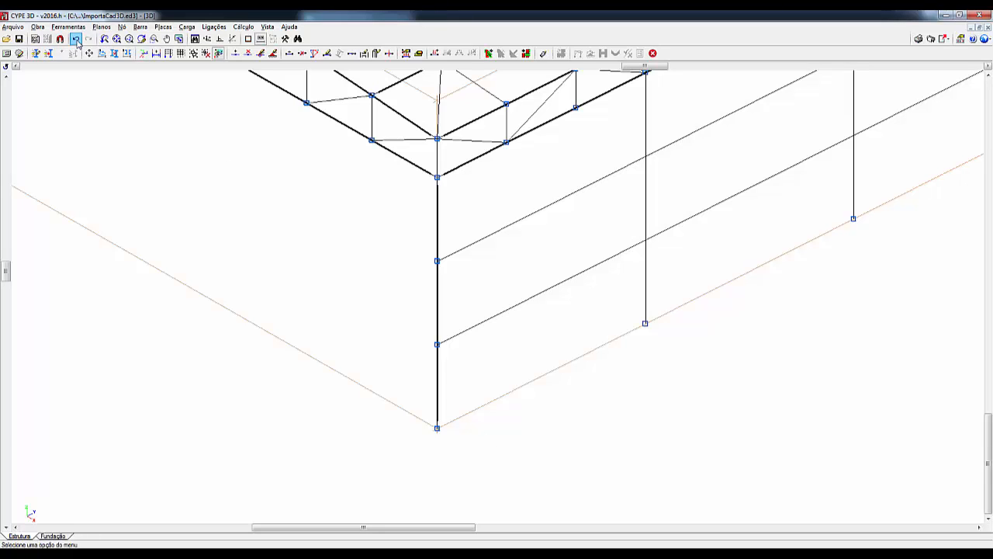
{"action": "left_click", "coordinate": [76, 38]}
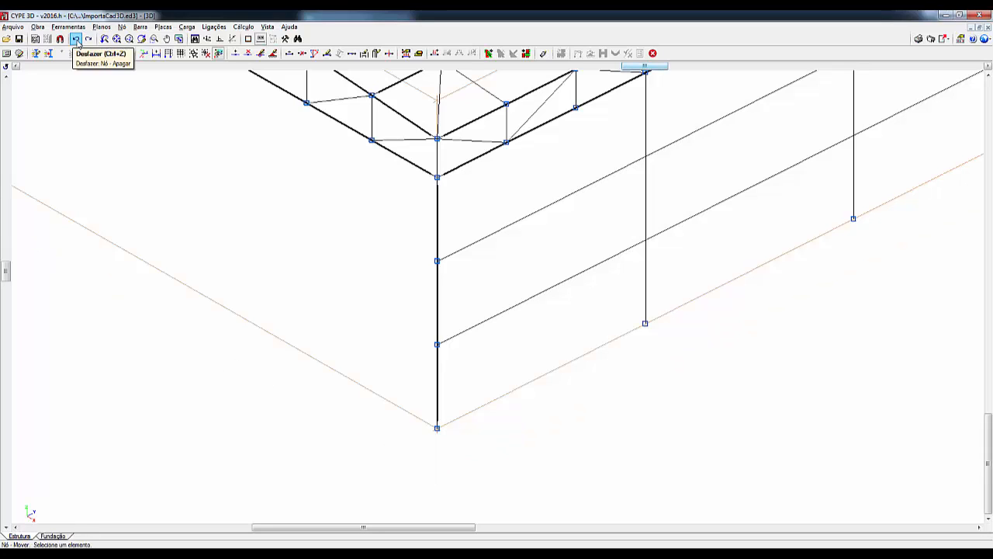
- Show the coordinate input window and set its reference point at the lower girt node on the front corner column
{"action": "scroll", "coordinate": [519, 418], "scroll_direction": "down", "scroll_amount": 2}
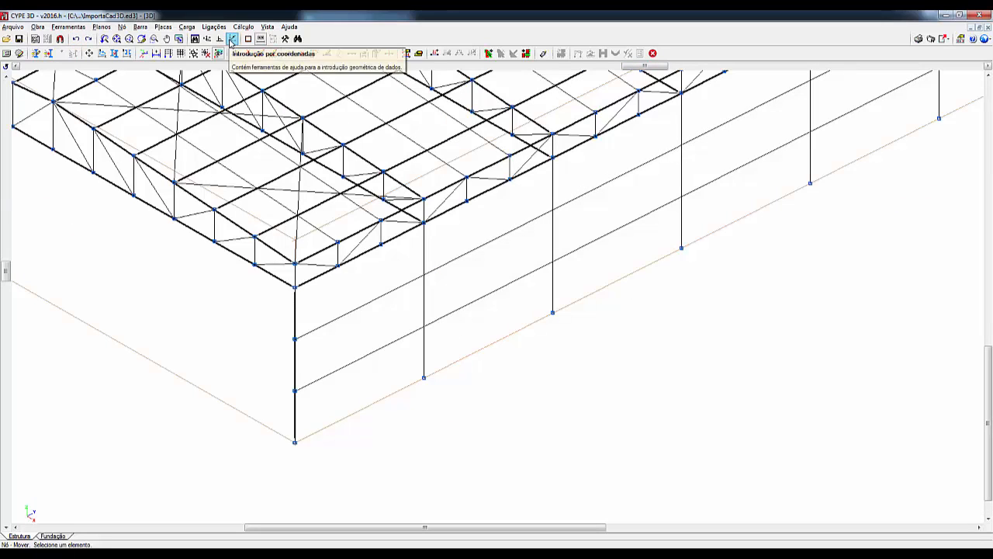
{"action": "left_click", "coordinate": [231, 41]}
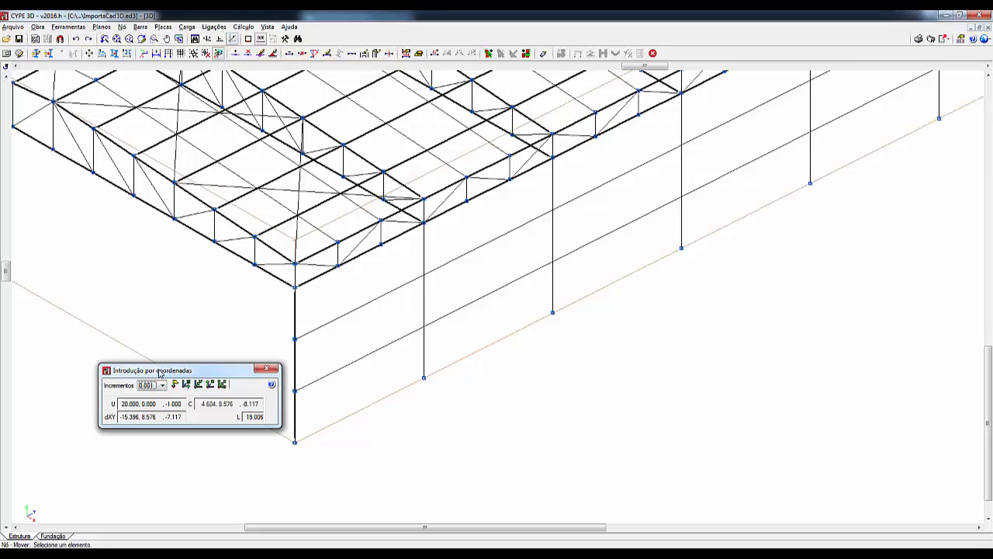
{"action": "left_click_drag", "start_coordinate": [159, 371], "coordinate": [123, 303]}
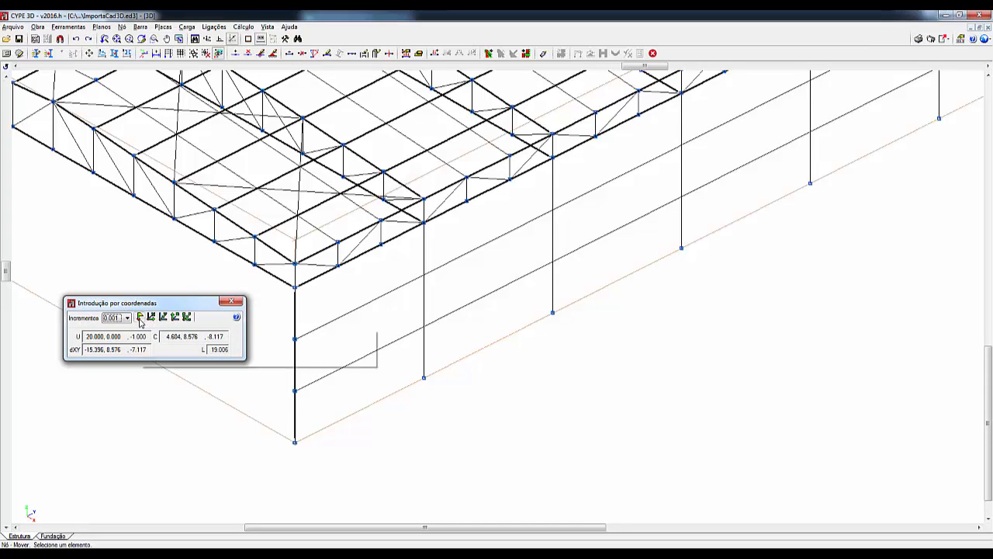
{"action": "left_click", "coordinate": [140, 318]}
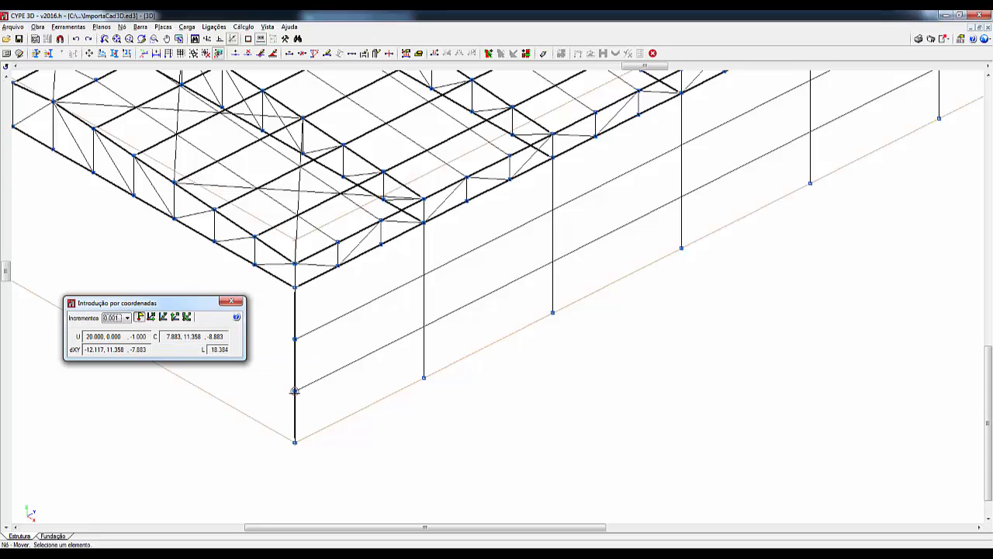
{"action": "left_click", "coordinate": [295, 391]}
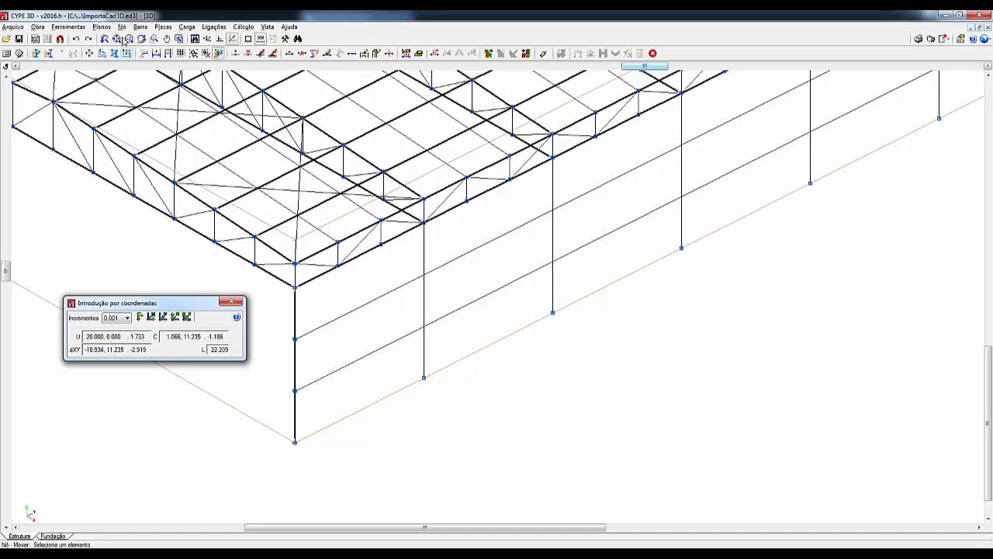
- Insert nodes where the upper and lower wall girts cross the column next to the front corner, at Y = 5 m
{"action": "left_click", "coordinate": [122, 27]}
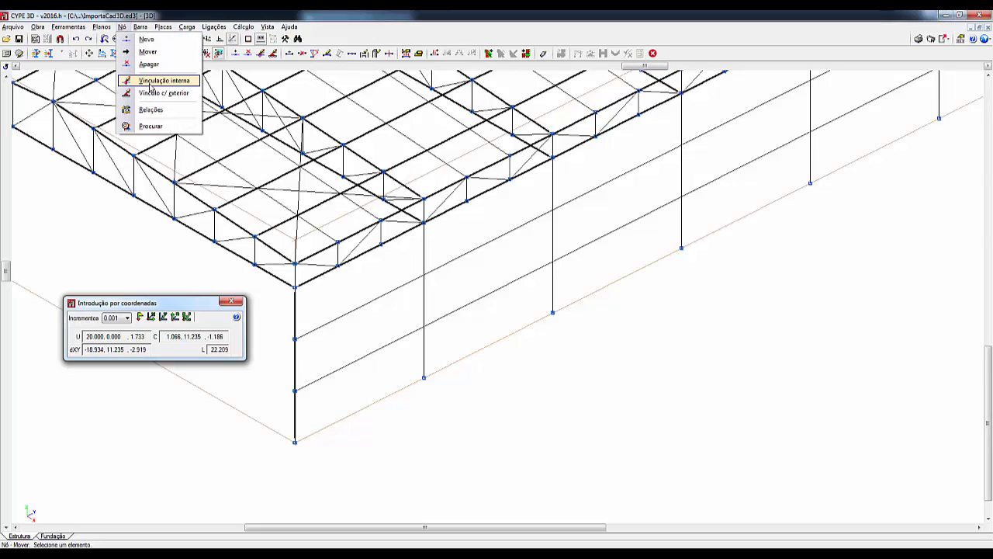
{"action": "left_click", "coordinate": [146, 38]}
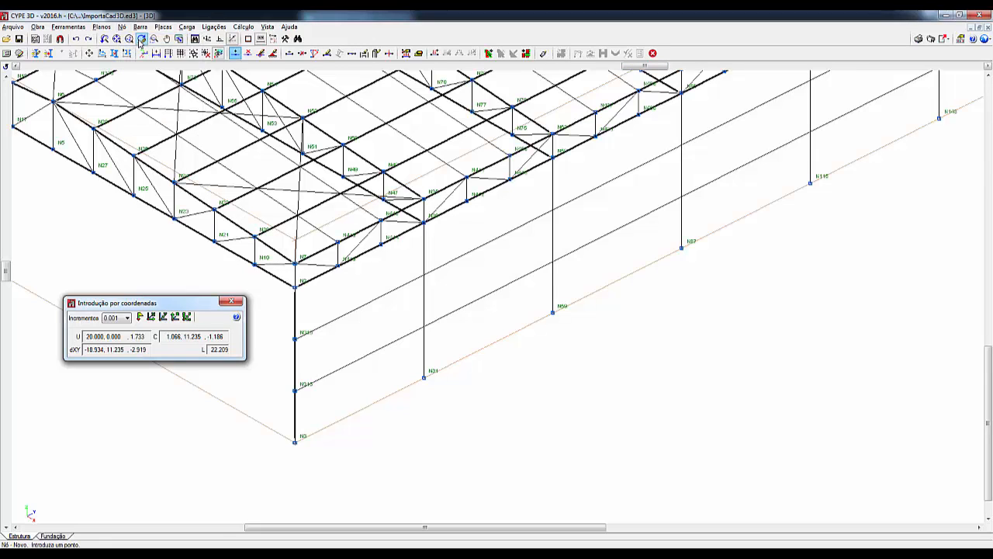
{"action": "left_click", "coordinate": [123, 28]}
{"action": "left_click", "coordinate": [146, 38]}
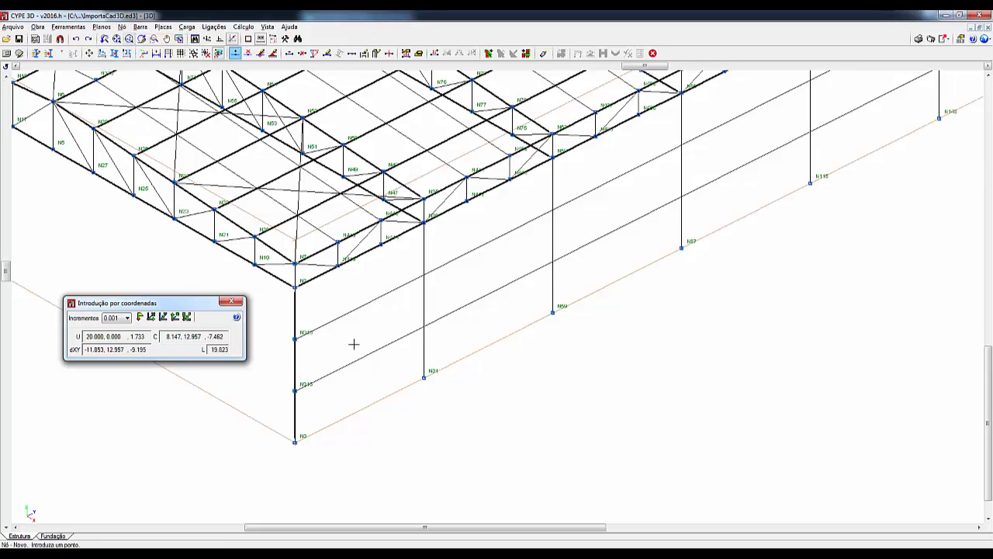
{"action": "left_click", "coordinate": [426, 274]}
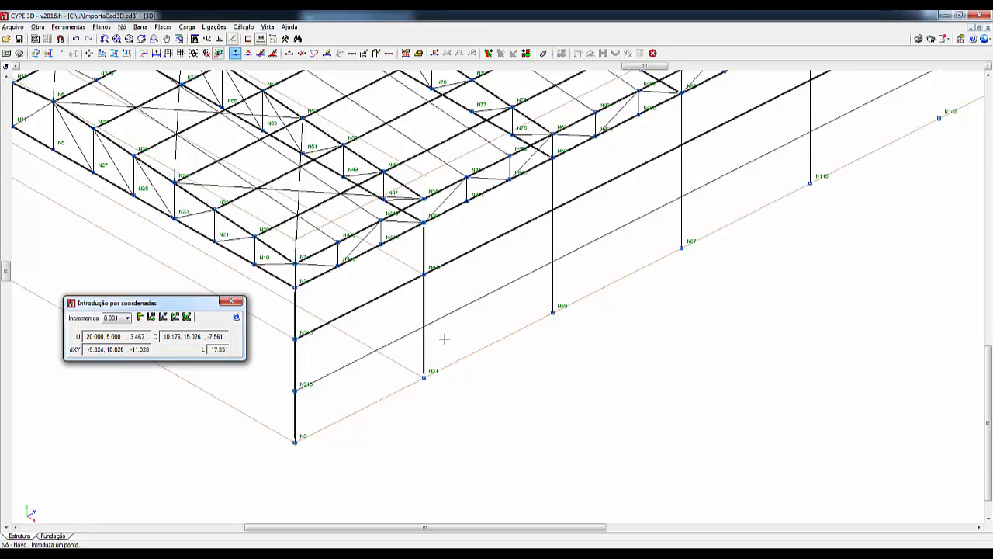
{"action": "left_click", "coordinate": [424, 320]}
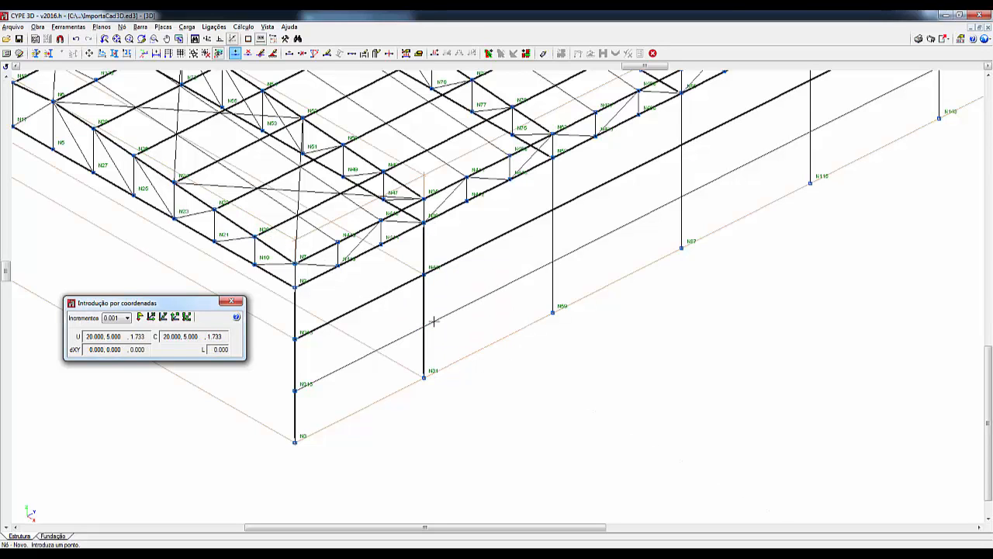
- Insert nodes where the upper and lower wall girts cross the columns at Y = 10 m and Y = 15 m
{"action": "left_click", "coordinate": [553, 210]}
{"action": "left_click", "coordinate": [553, 262]}
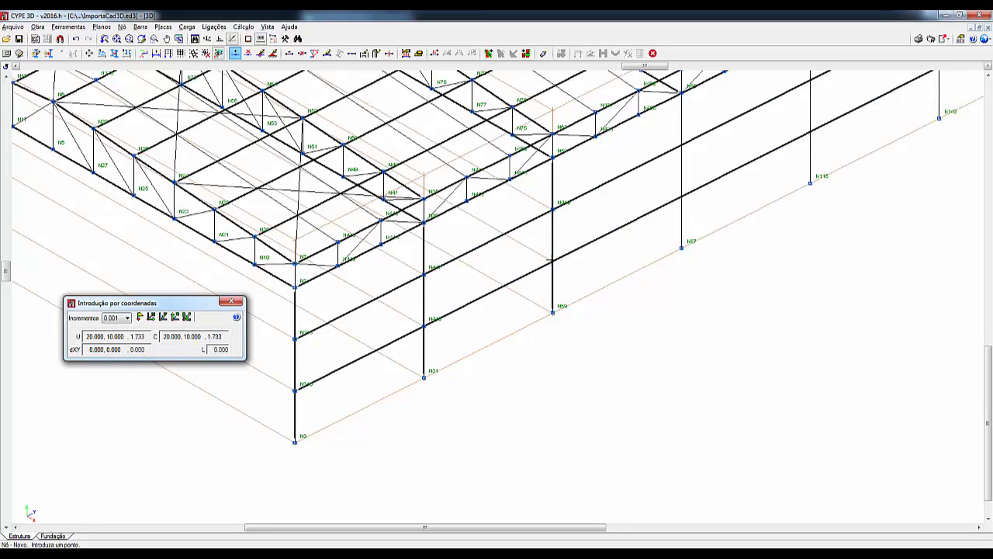
{"action": "left_click", "coordinate": [681, 144]}
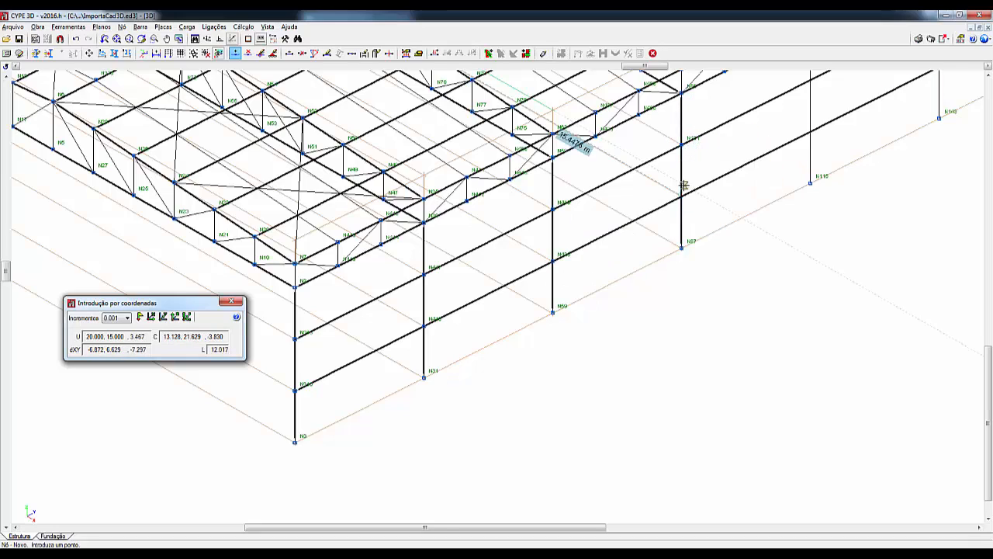
{"action": "left_click", "coordinate": [682, 195]}
- Insert nodes at both wall girt crossings on the columns at Y = 20 m and Y = 25 m
{"action": "scroll", "coordinate": [608, 283], "scroll_direction": "down", "scroll_amount": 1}
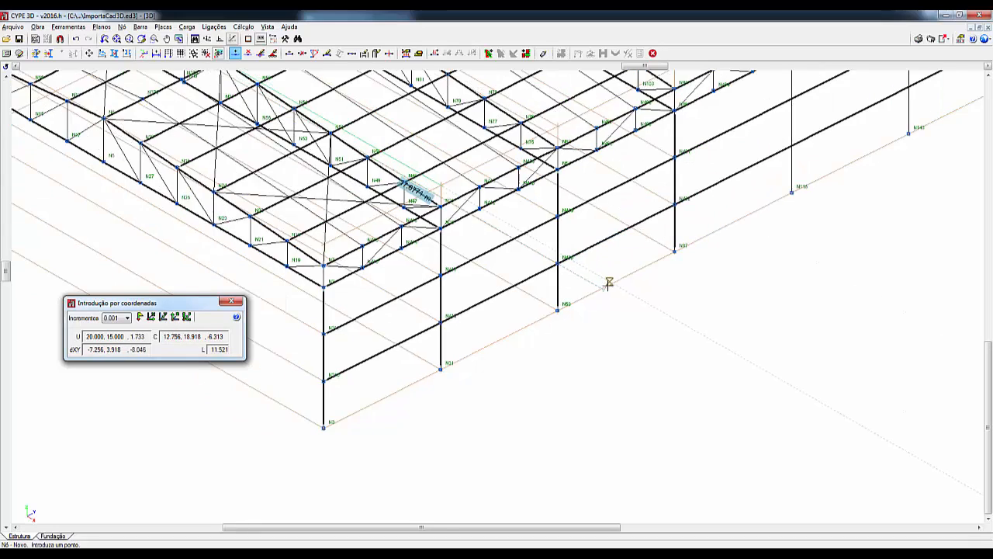
{"action": "middle_click_drag", "start_coordinate": [609, 284], "coordinate": [224, 491]}
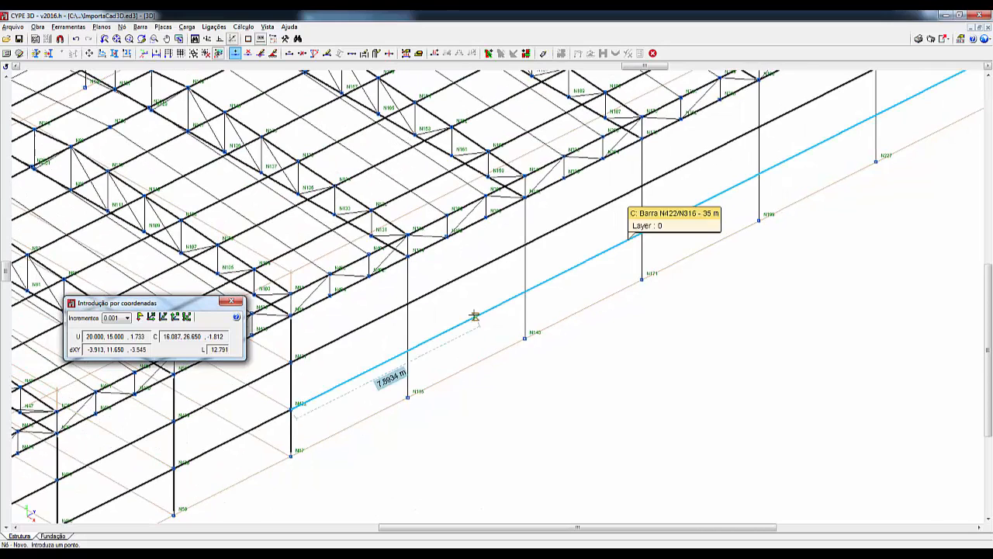
{"action": "left_click", "coordinate": [408, 299]}
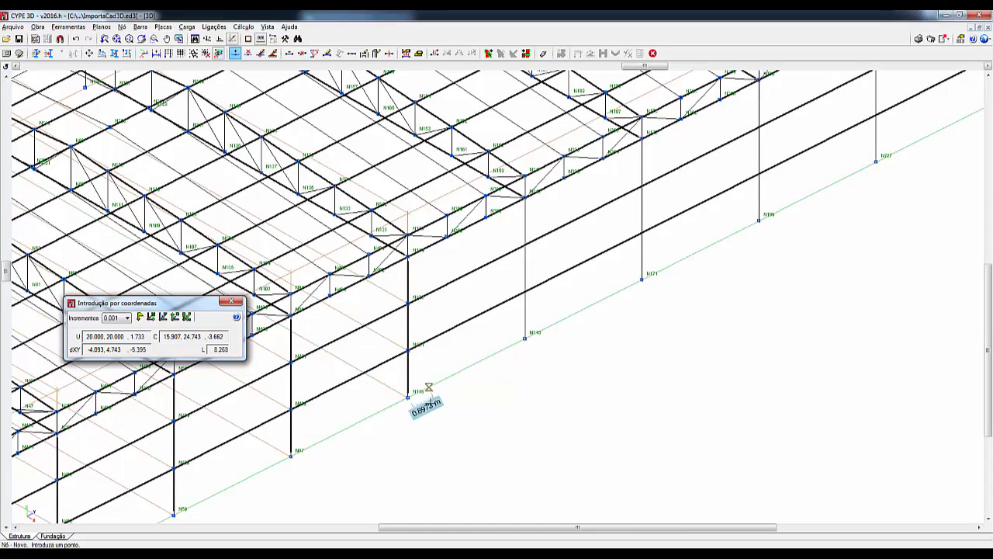
{"action": "left_click", "coordinate": [408, 350]}
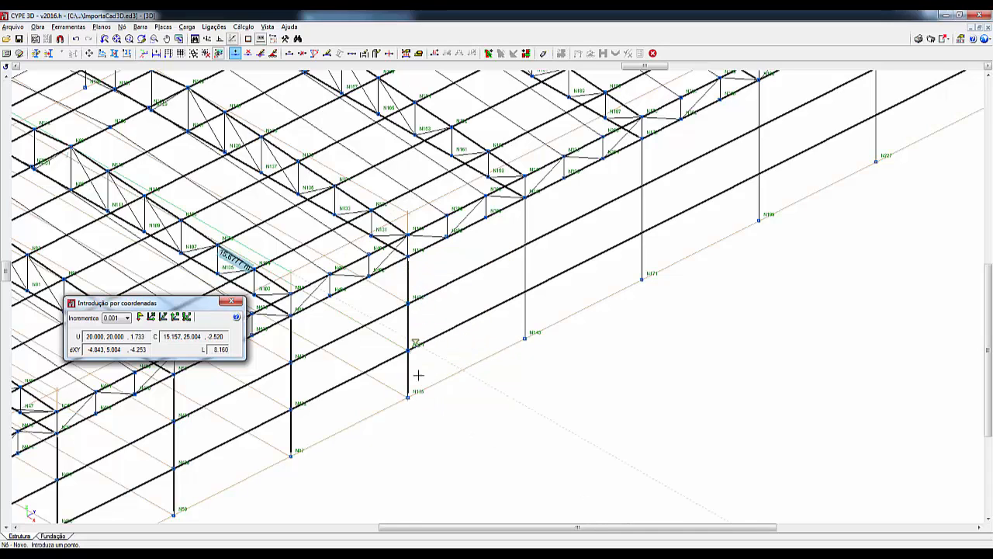
{"action": "left_click", "coordinate": [526, 244]}
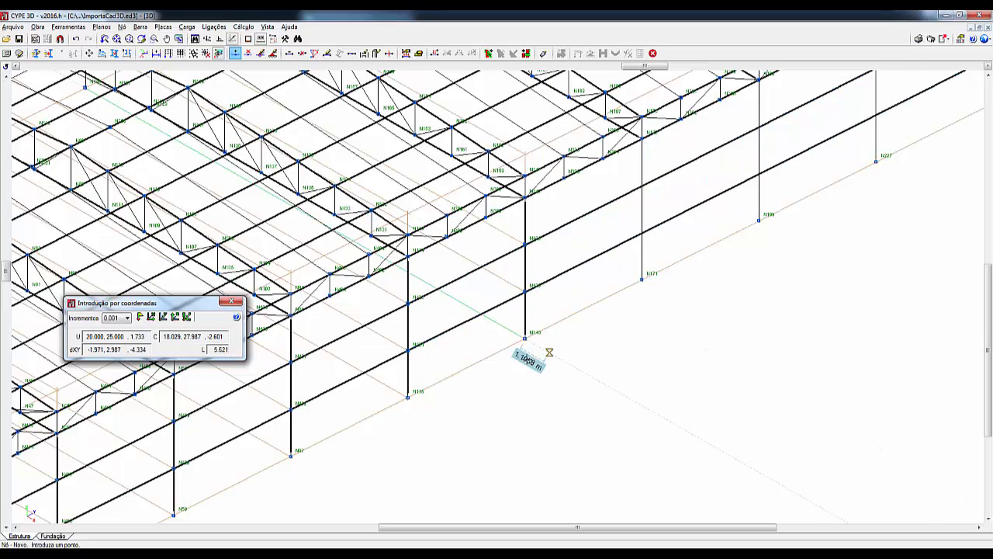
- Add nodes where the two wall girts cross the columns at Y = 30 m and Y = 35 m
{"action": "middle_click_drag", "start_coordinate": [543, 334], "coordinate": [248, 439]}
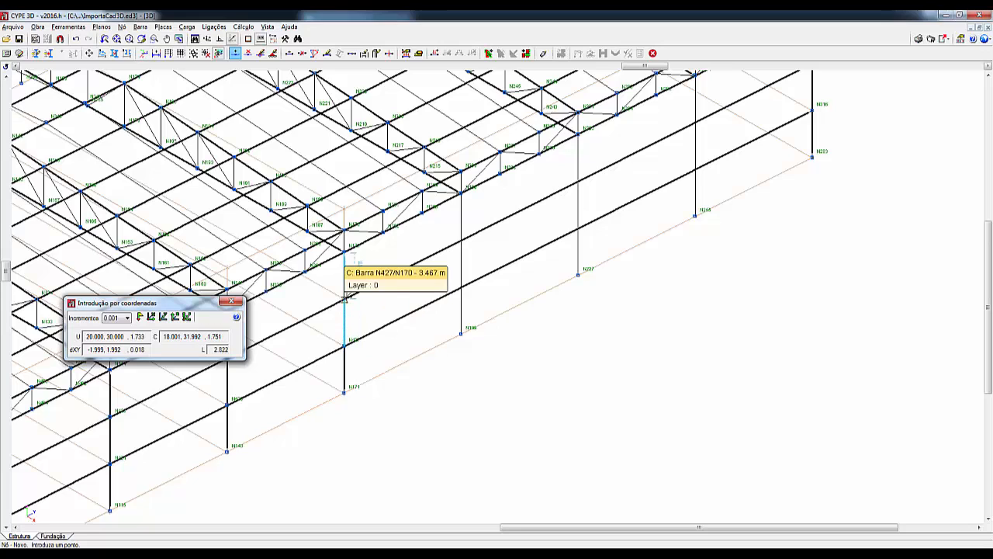
{"action": "left_click", "coordinate": [462, 239]}
- Insert nodes at the upper and lower girt crossings on the last two intermediate columns, at Y = 40 m and Y = 45 m
{"action": "middle_click_drag", "start_coordinate": [535, 253], "coordinate": [393, 385]}
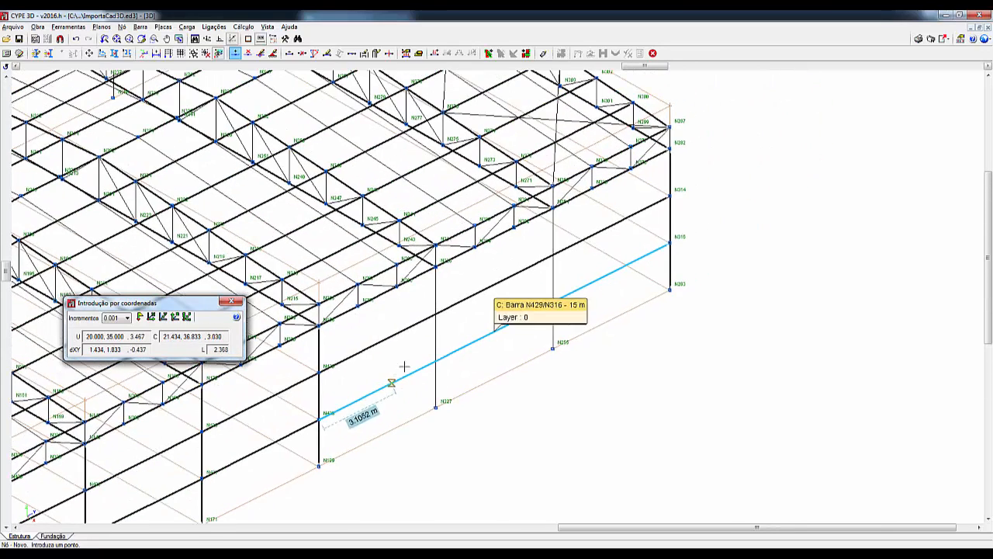
{"action": "left_click", "coordinate": [431, 313]}
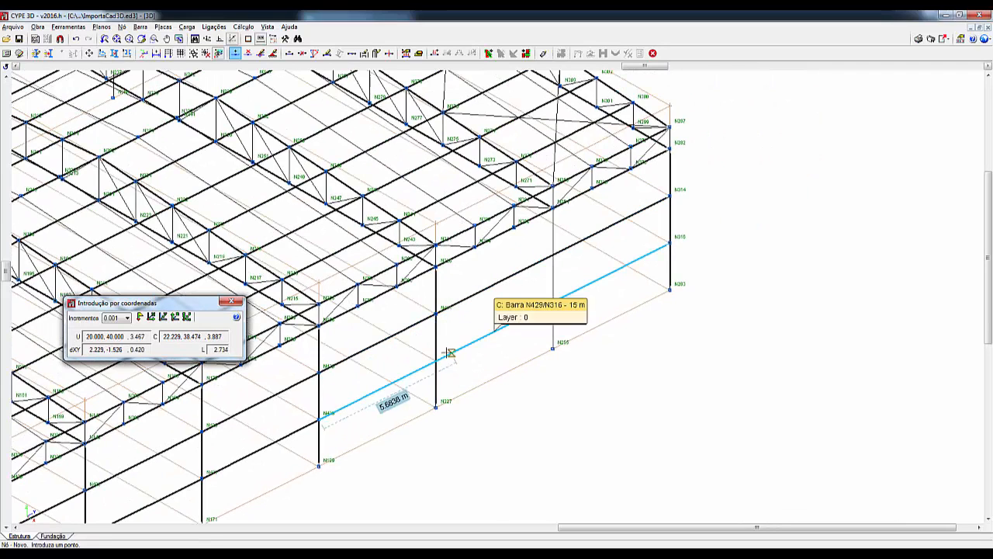
{"action": "left_click", "coordinate": [434, 358]}
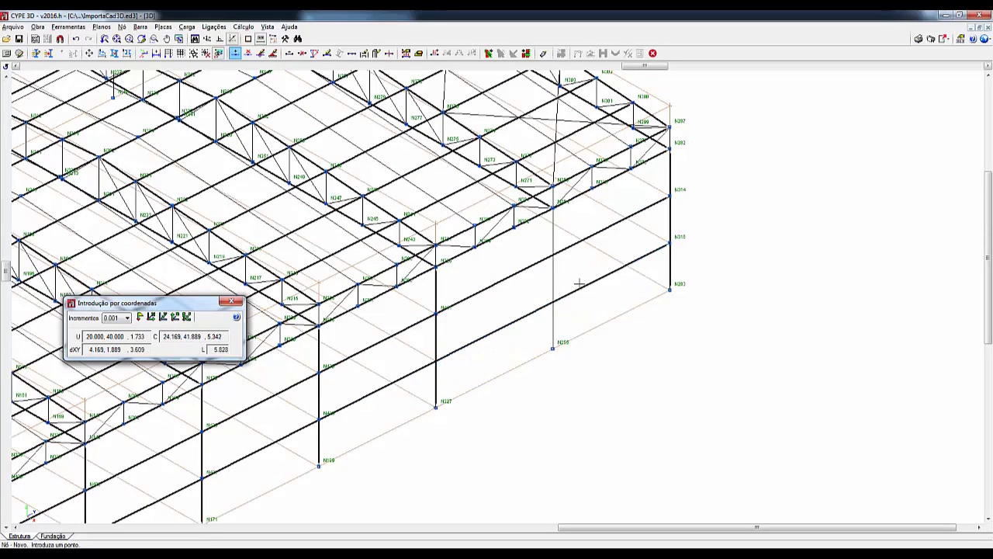
{"action": "left_click", "coordinate": [553, 252]}
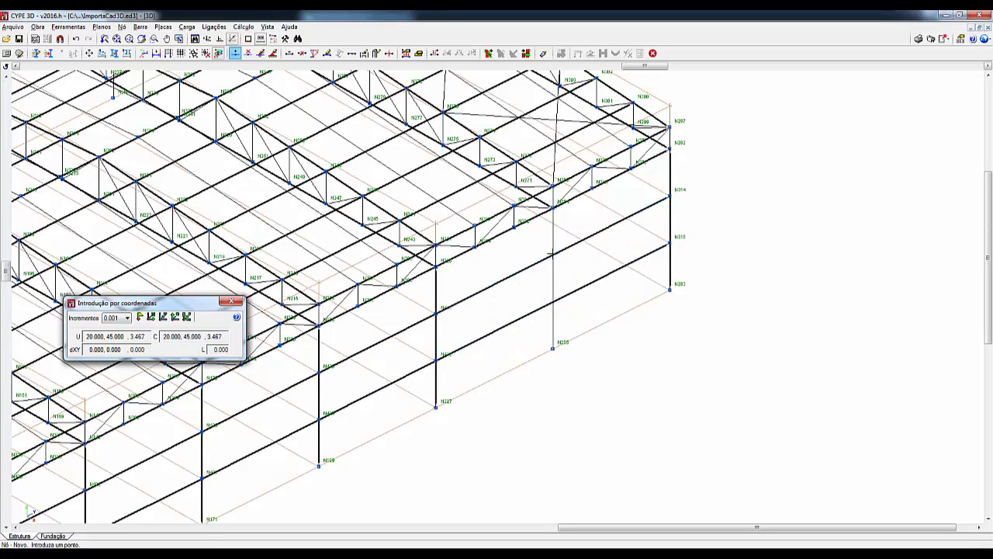
{"action": "left_click", "coordinate": [554, 300]}
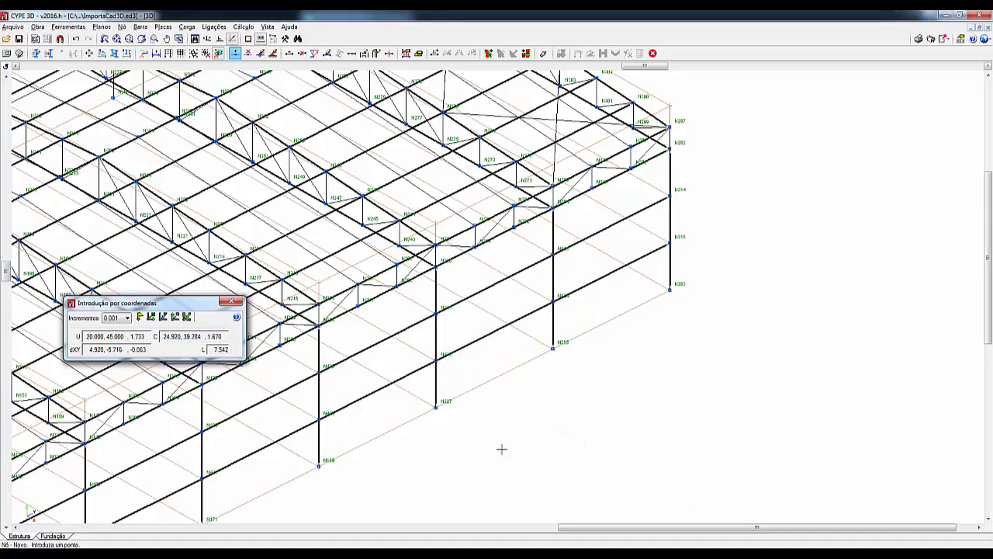
- Close the coordinate input window
{"action": "scroll", "coordinate": [496, 454], "scroll_direction": "down", "scroll_amount": 5}
{"action": "middle_click_drag", "start_coordinate": [498, 415], "coordinate": [798, 366]}
{"action": "scroll", "coordinate": [799, 363], "scroll_direction": "down", "scroll_amount": 1}
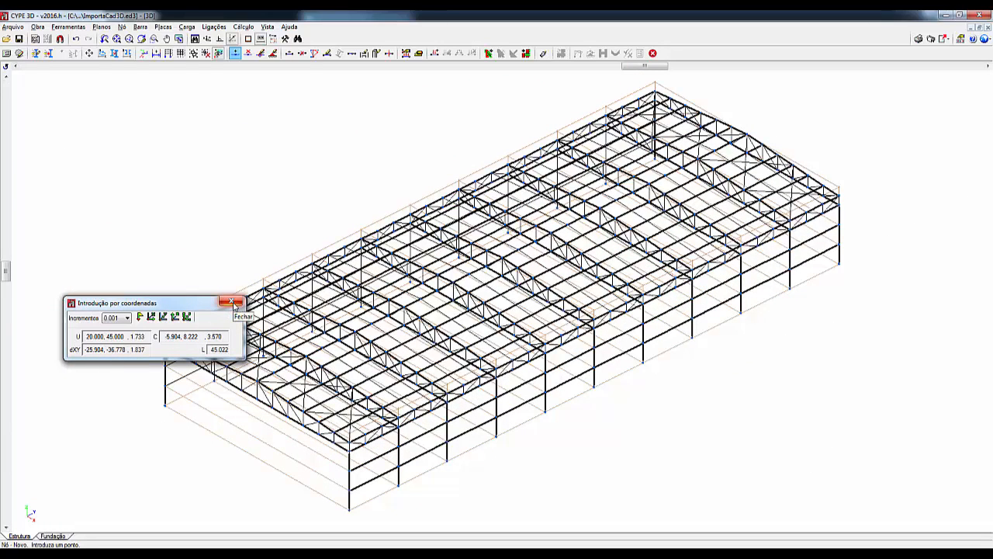
{"action": "left_click", "coordinate": [232, 303]}
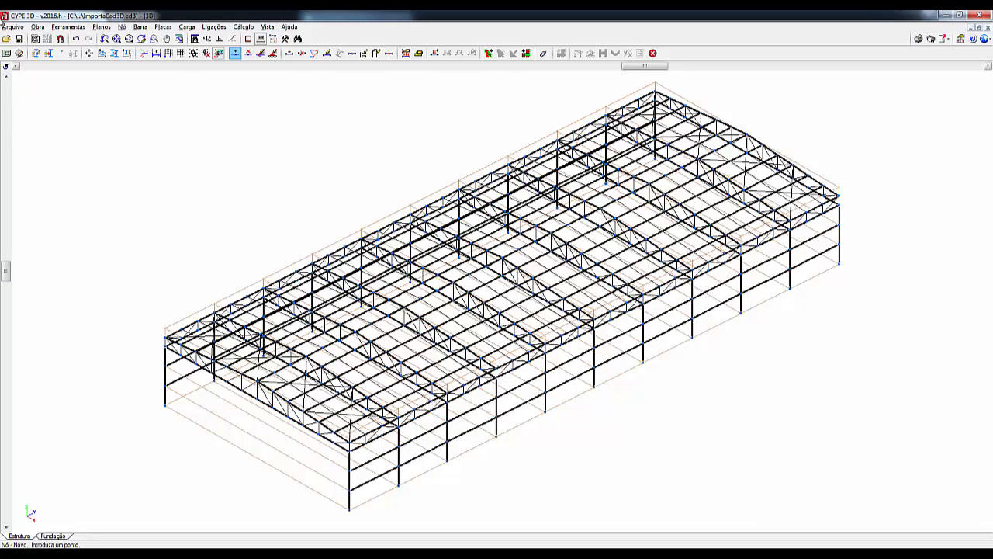
- Create an orthogonal 2D view titled "Vista Lateral" in the plane of the longitudinal wall opposite the one with the new nodes
{"action": "left_click", "coordinate": [123, 28]}
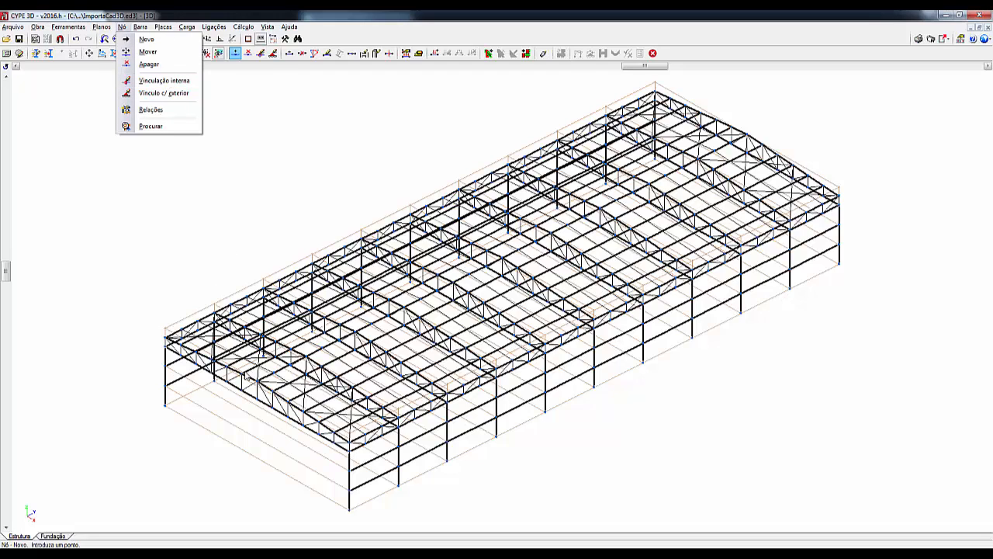
{"action": "left_click", "coordinate": [156, 95]}
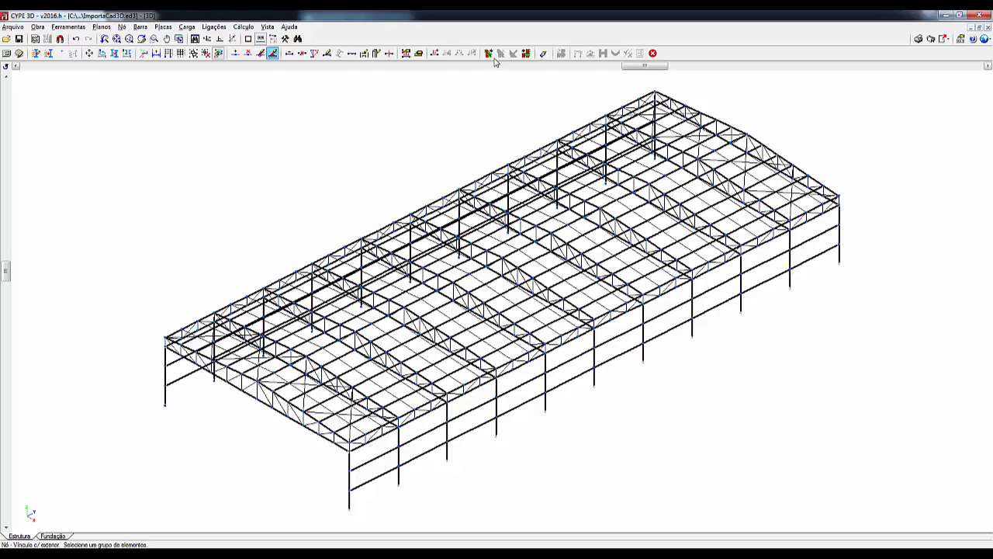
{"action": "left_click", "coordinate": [268, 27]}
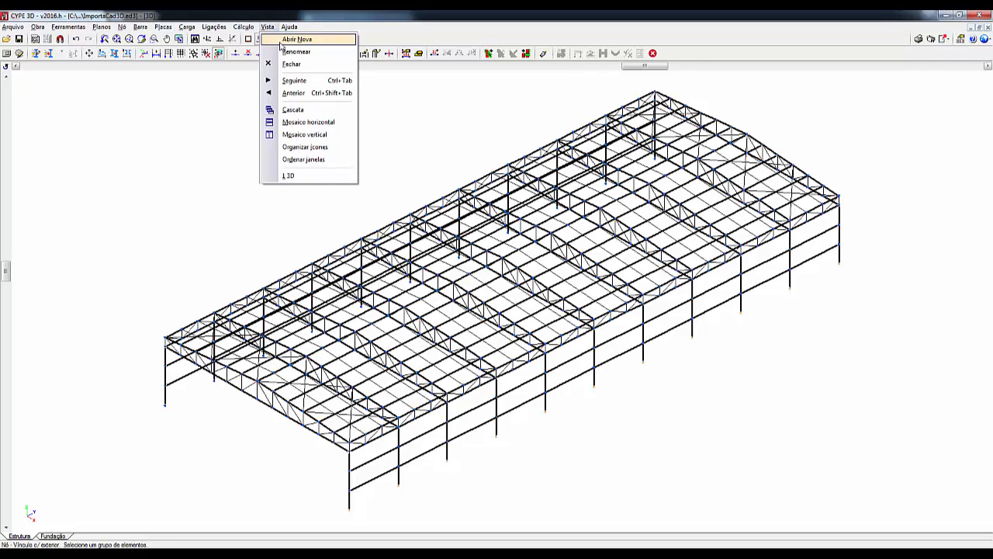
{"action": "left_click", "coordinate": [296, 39]}
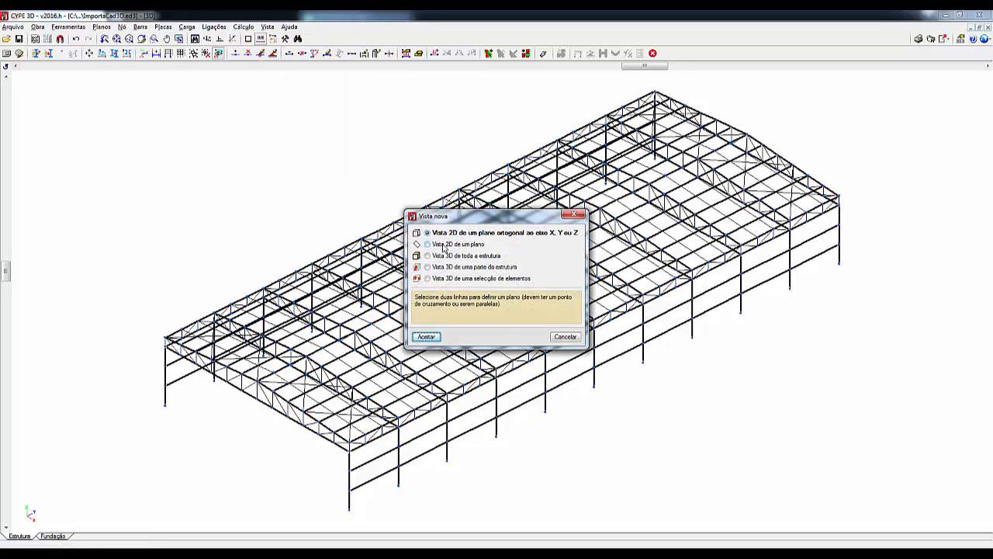
{"action": "left_click", "coordinate": [444, 245]}
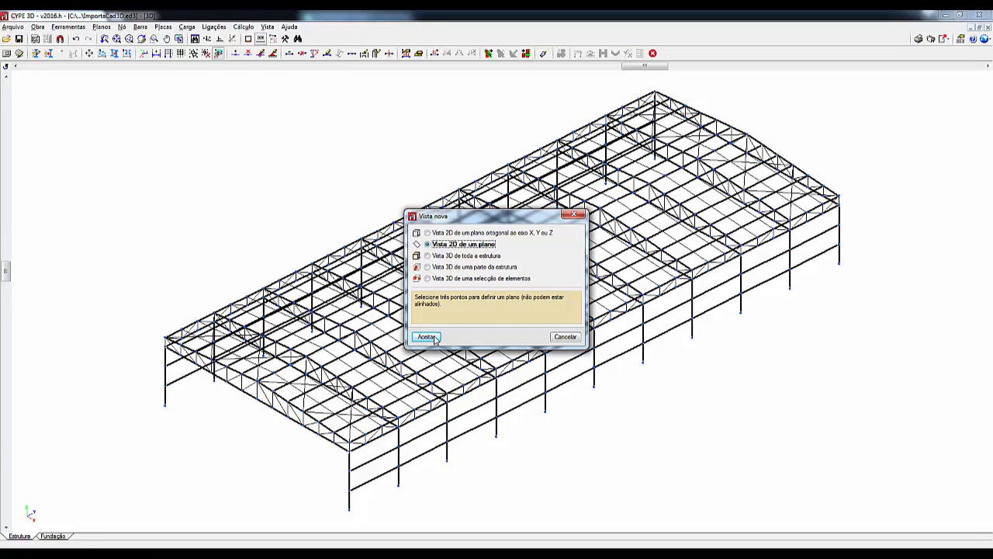
{"action": "left_click", "coordinate": [433, 233]}
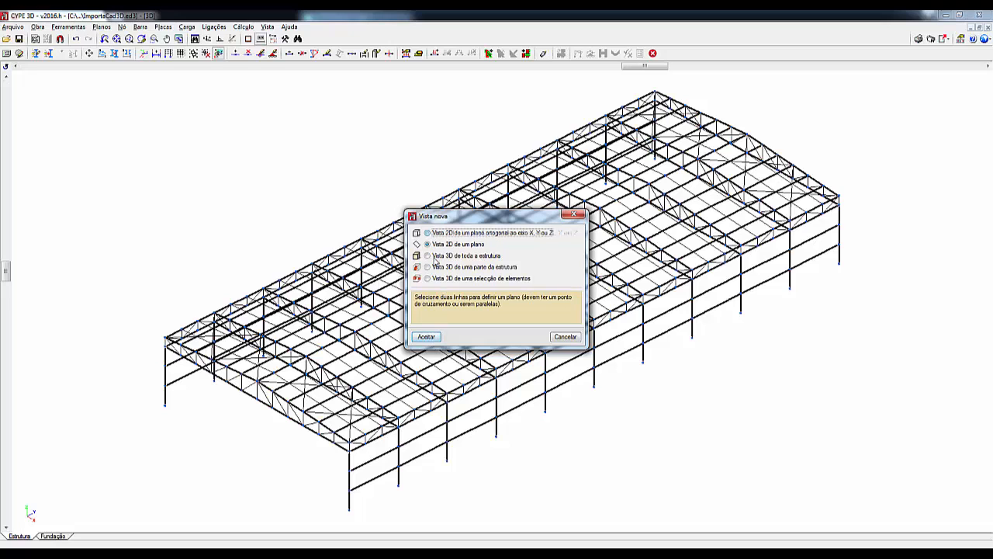
{"action": "left_click", "coordinate": [427, 337]}
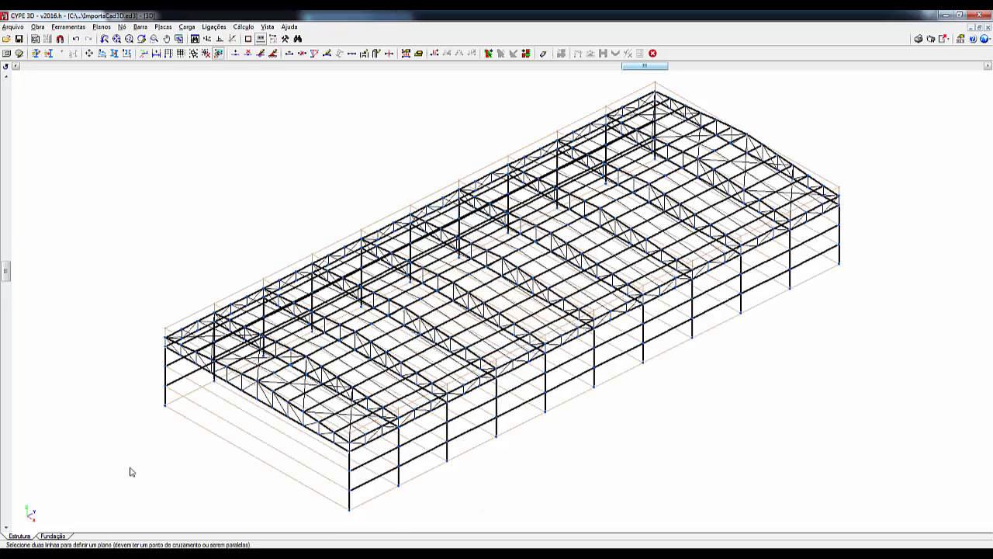
{"action": "left_click", "coordinate": [166, 405]}
{"action": "left_click", "coordinate": [146, 416]}
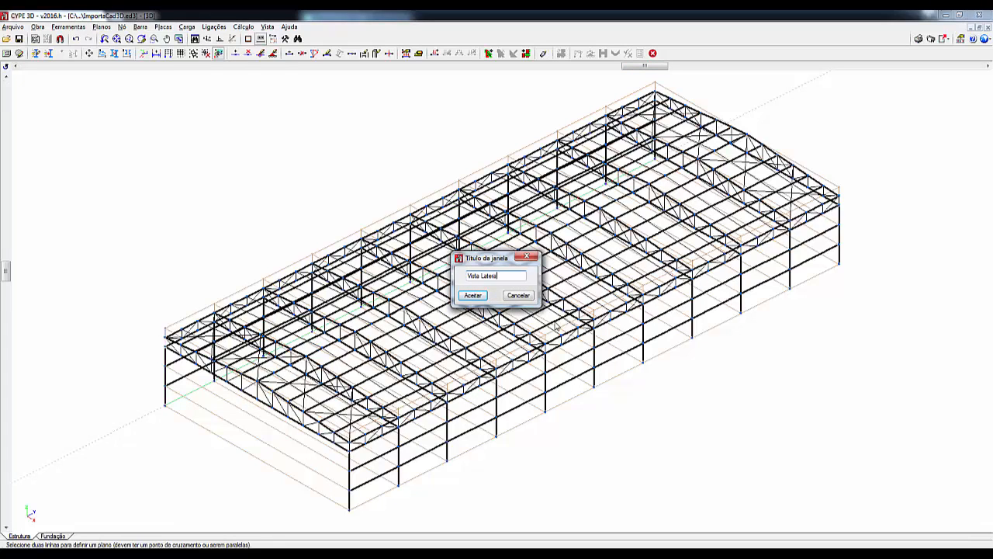
{"action": "left_click", "coordinate": [473, 295]}
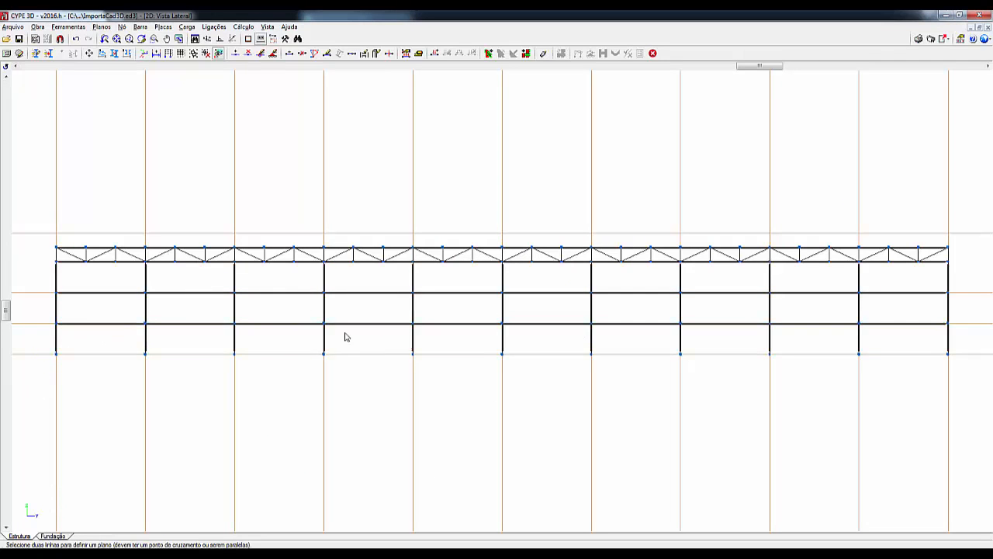
- Select all column base nodes in the side view and open their external support (Vínculo c/ exterior) definition
{"action": "left_click", "coordinate": [123, 27]}
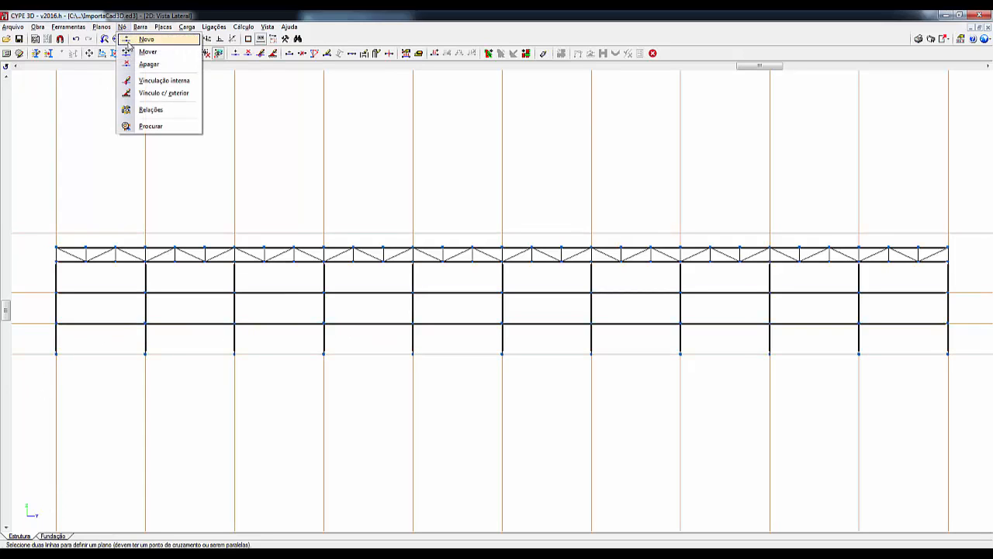
{"action": "left_click", "coordinate": [153, 93]}
{"action": "left_click", "coordinate": [31, 409]}
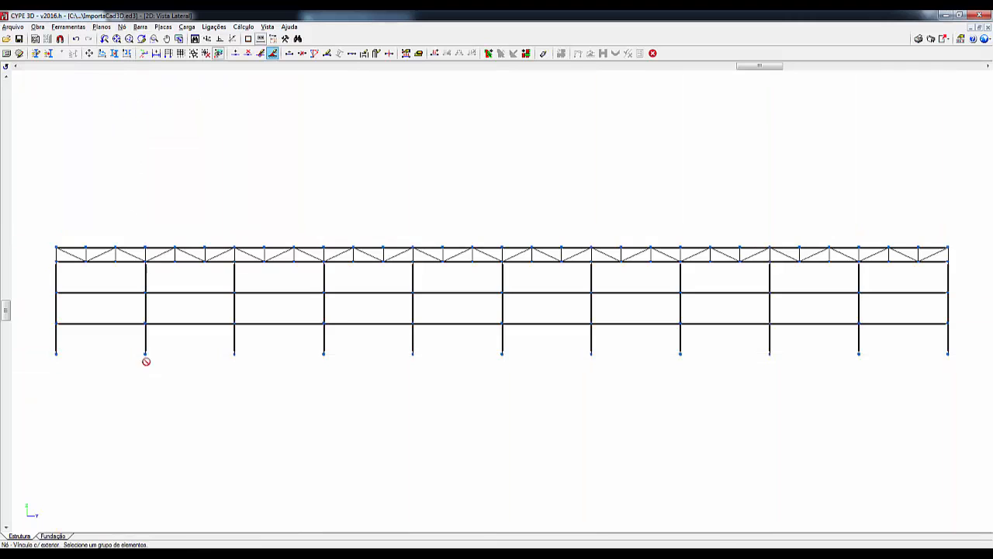
{"action": "left_click", "coordinate": [979, 348]}
{"action": "right_click", "coordinate": [622, 428]}
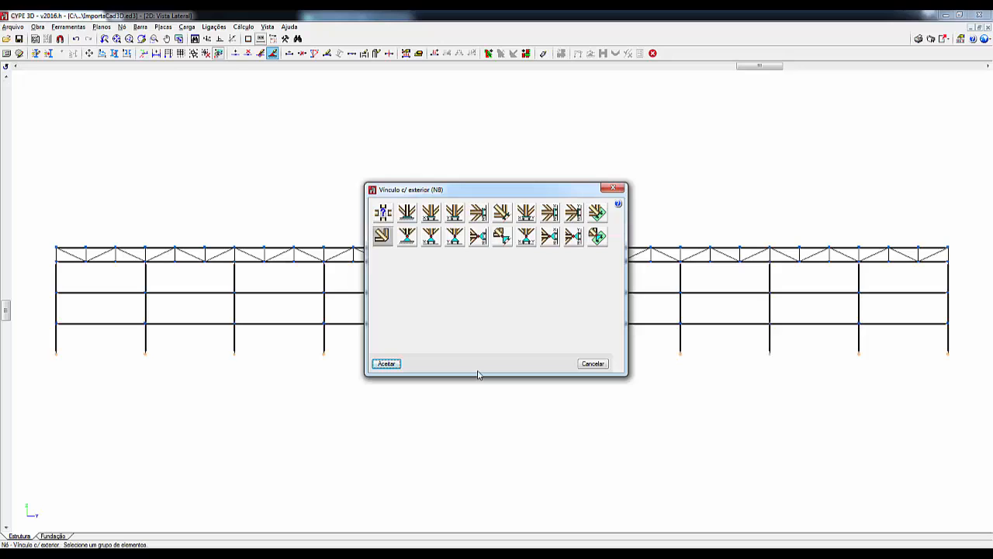
- Choose the fully fixed support (Engastamento), try the fixed support with free displacement along X, and return to Engastamento
{"action": "left_click", "coordinate": [407, 217]}
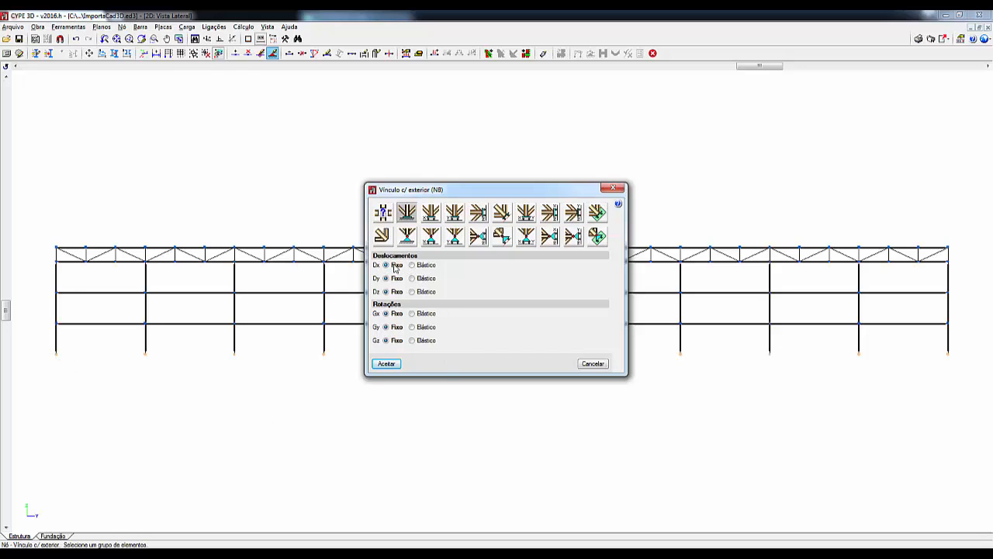
{"action": "mouse_move", "coordinate": [396, 294]}
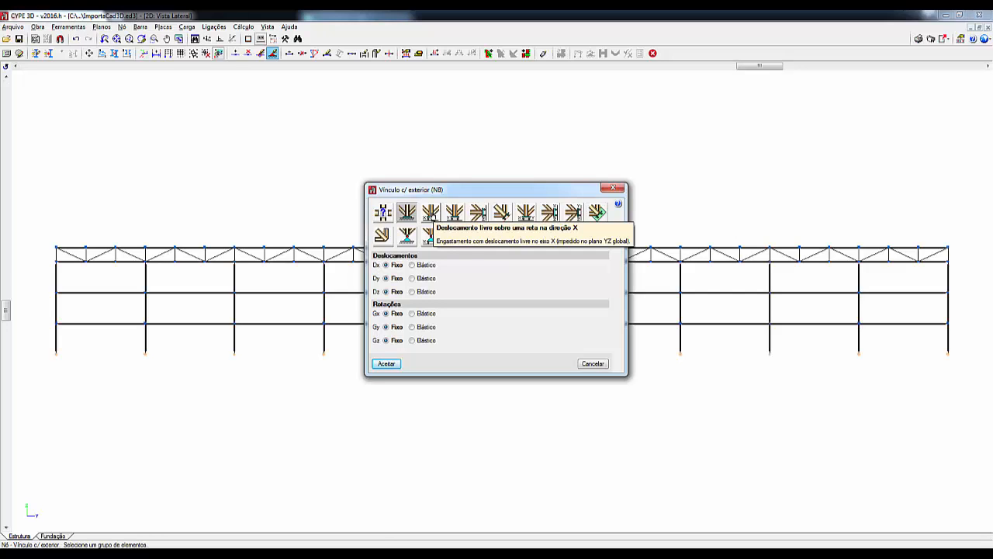
{"action": "left_click", "coordinate": [429, 216]}
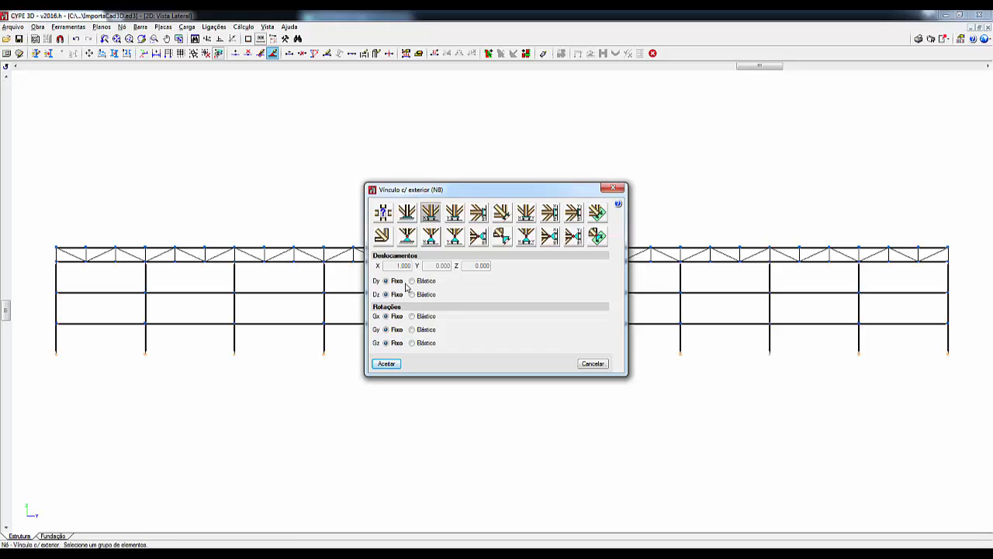
{"action": "mouse_move", "coordinate": [403, 315]}
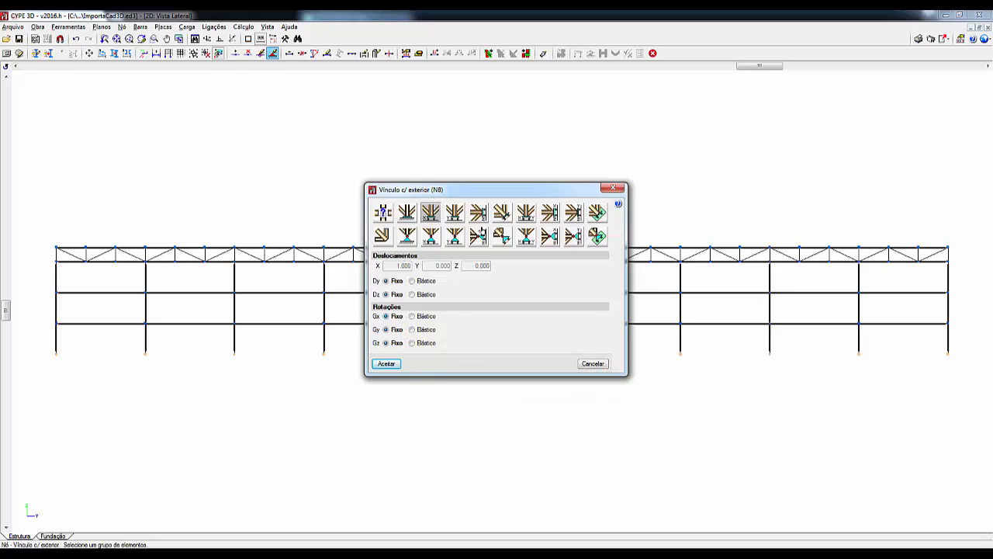
{"action": "left_click", "coordinate": [407, 215]}
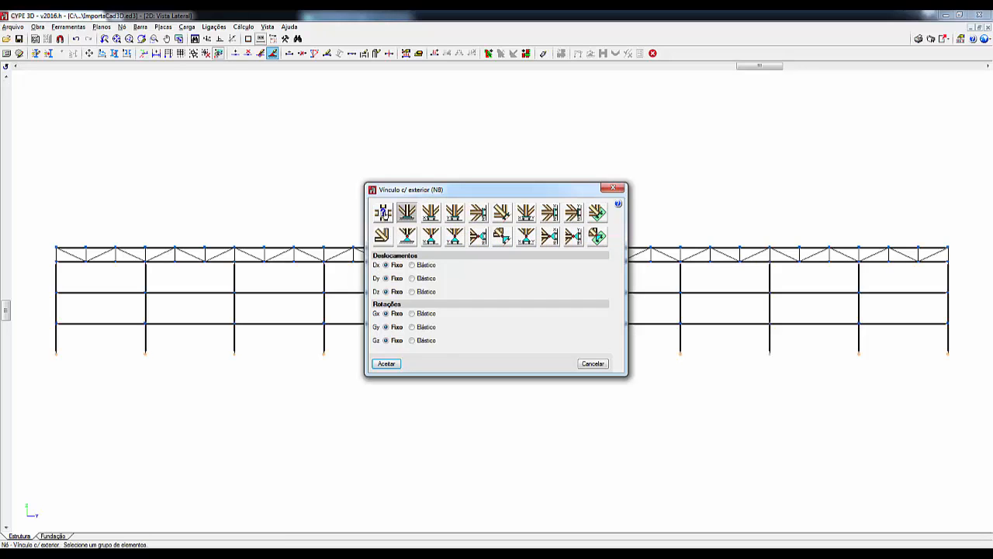
- Try the generic support type with independent displacements, switching Dx to Fixo, Elástico and back to Livre
{"action": "left_click", "coordinate": [383, 212]}
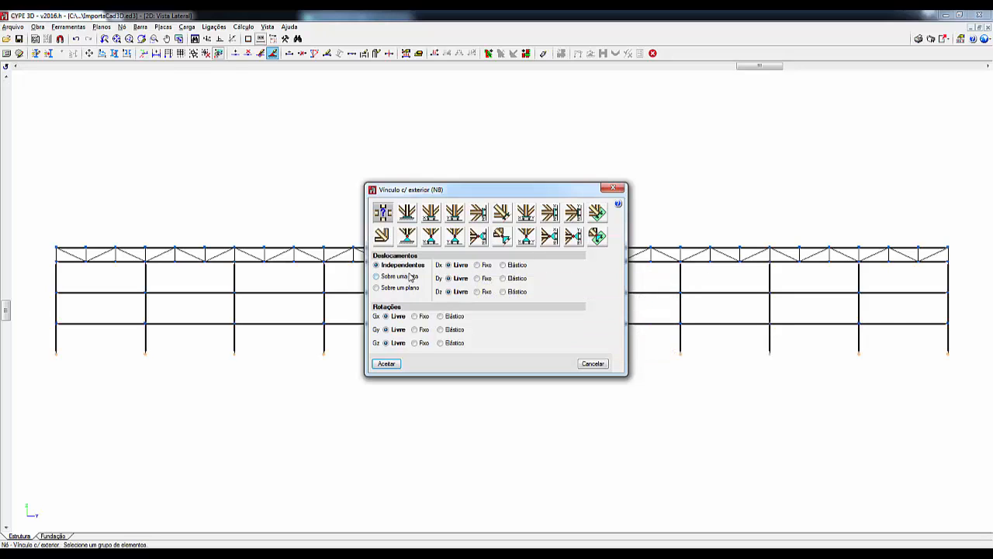
{"action": "left_click", "coordinate": [477, 265]}
{"action": "left_click", "coordinate": [508, 269]}
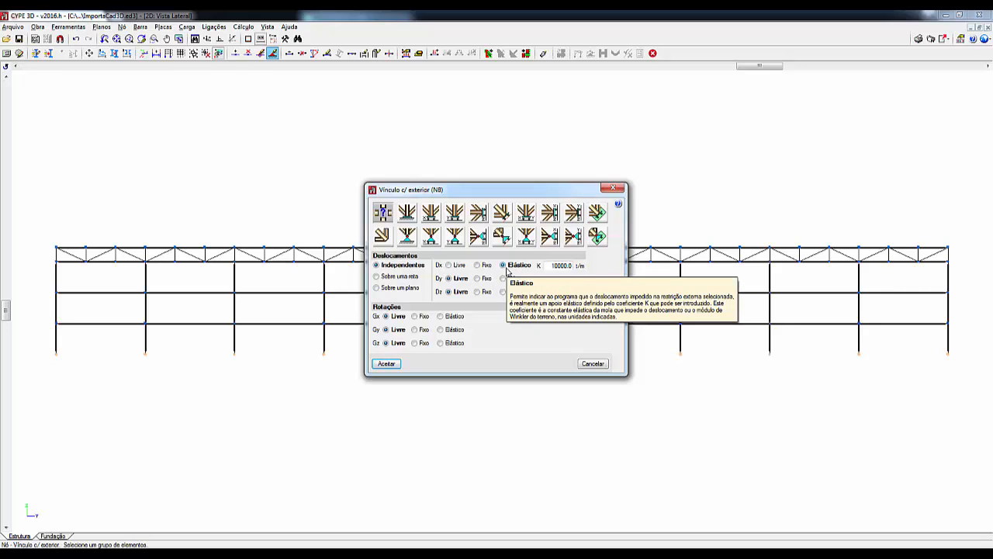
{"action": "left_click", "coordinate": [451, 265]}
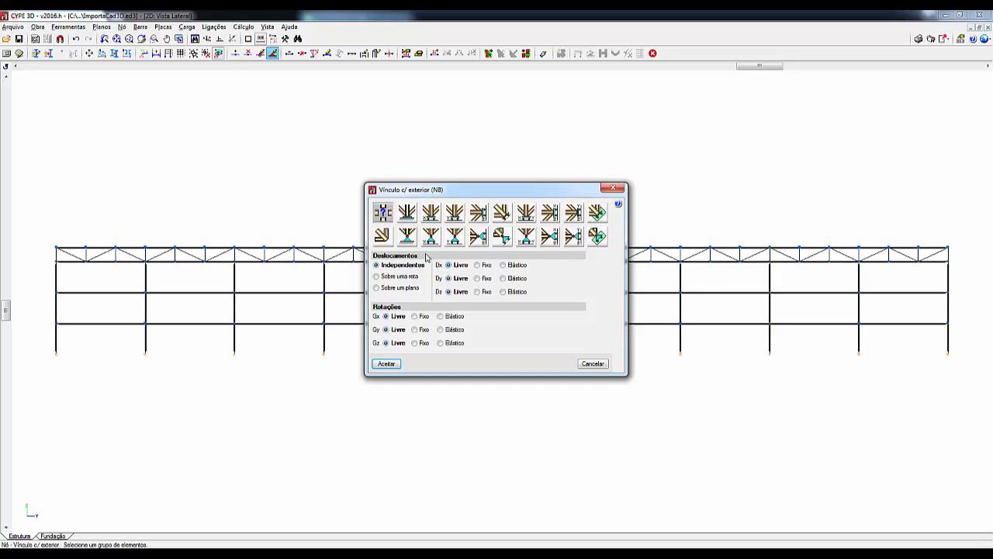
- Apply the fully fixed support (Engastamento) to the selected column bases and switch to the 3D view
{"action": "left_click", "coordinate": [406, 212]}
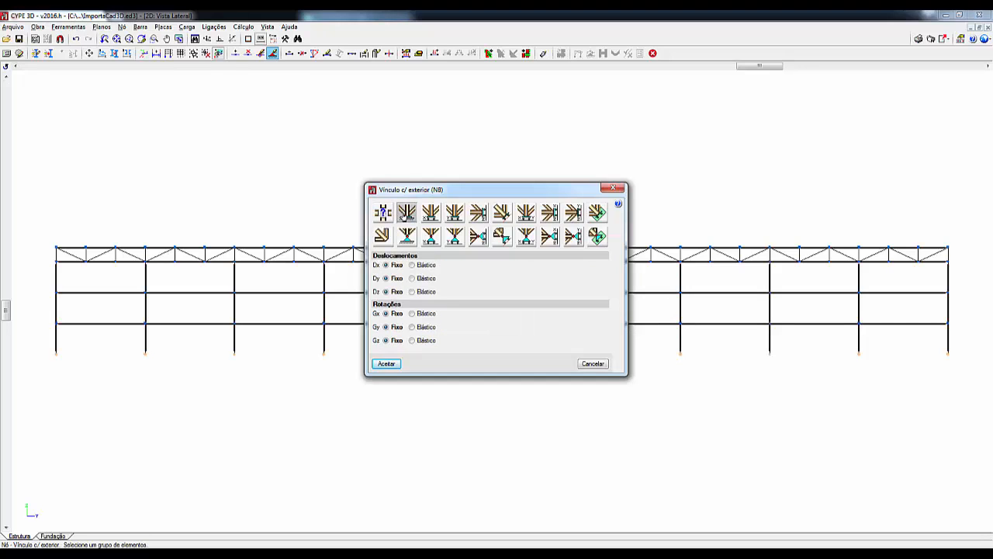
{"action": "left_click", "coordinate": [386, 364]}
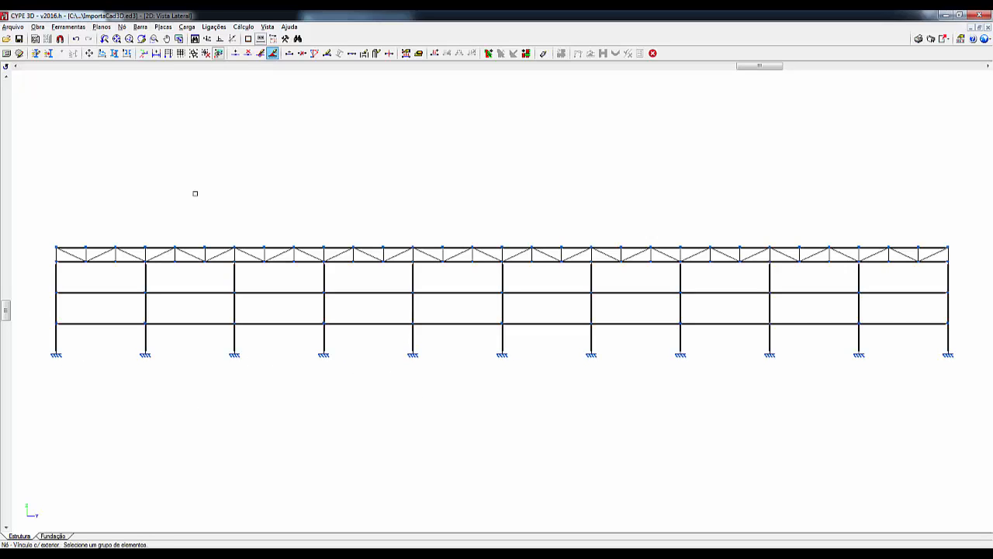
{"action": "left_click", "coordinate": [270, 28]}
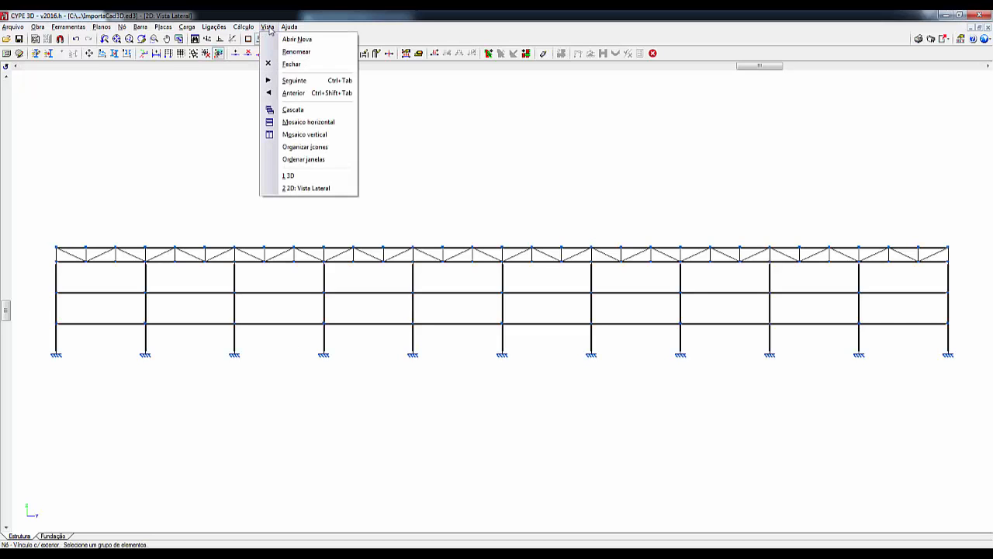
{"action": "left_click", "coordinate": [302, 177]}
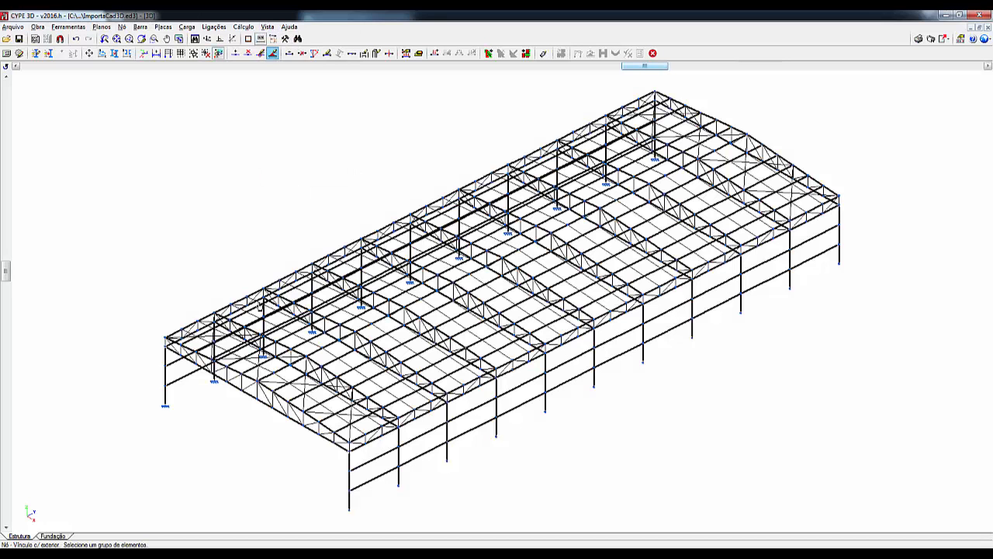
- Create an orthogonal 2D view titled "Lateral Esquerda" in the plane of the longitudinal wall whose column bases still lack supports
{"action": "scroll", "coordinate": [269, 467], "scroll_direction": "down", "scroll_amount": 1}
{"action": "middle_click_drag", "start_coordinate": [266, 466], "coordinate": [248, 366]}
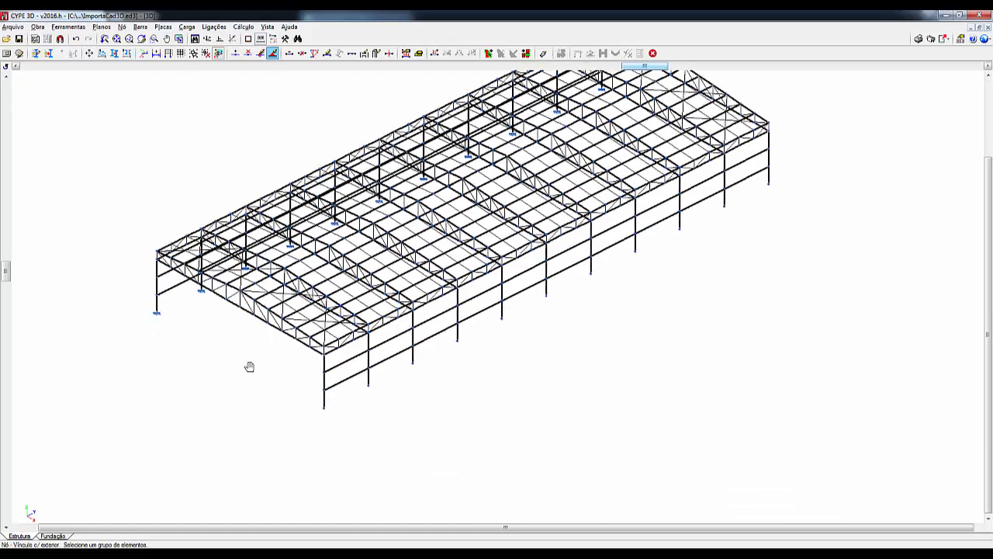
{"action": "left_click", "coordinate": [267, 26]}
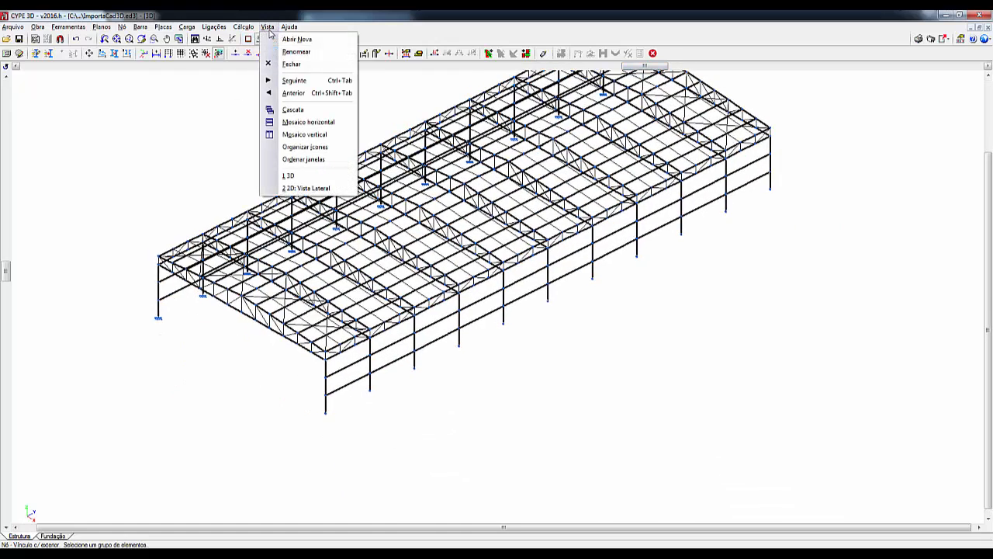
{"action": "left_click", "coordinate": [299, 40]}
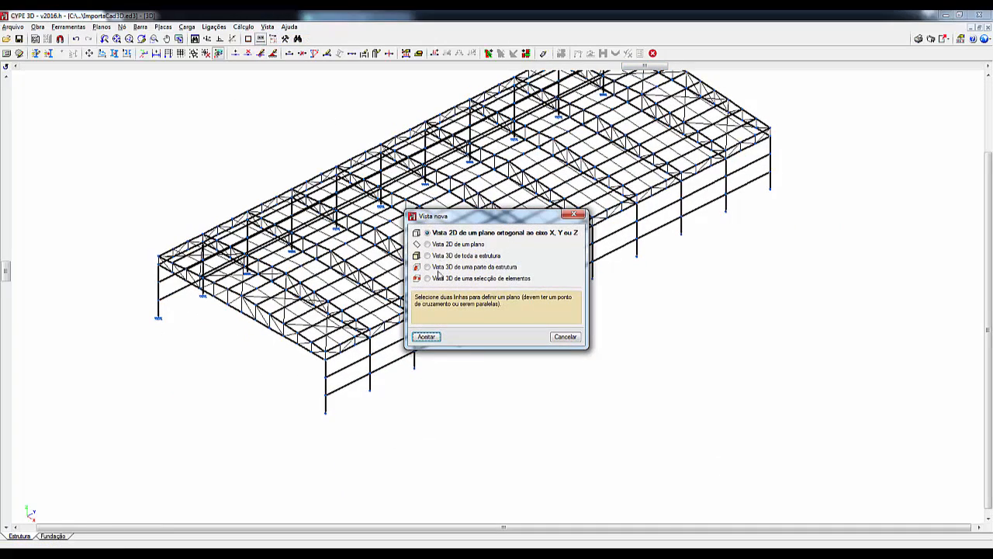
{"action": "left_click", "coordinate": [427, 336]}
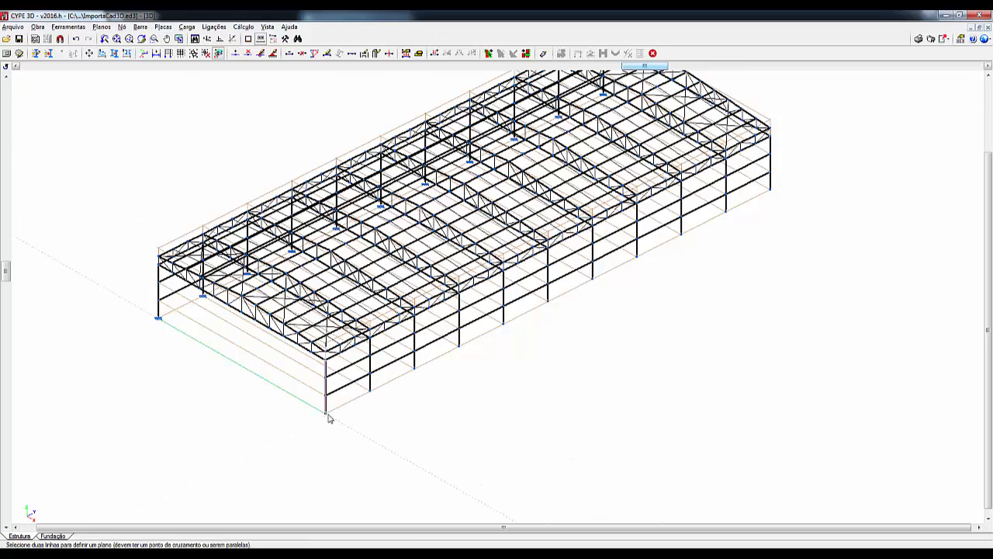
{"action": "scroll", "coordinate": [346, 406], "scroll_direction": "up", "scroll_amount": 1}
{"action": "scroll", "coordinate": [345, 406], "scroll_direction": "up", "scroll_amount": 1}
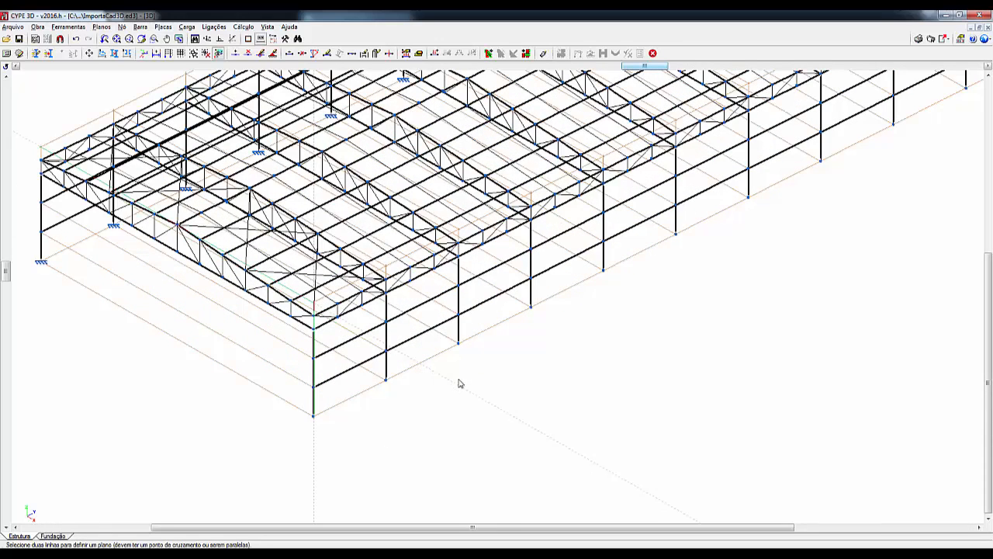
{"action": "left_click", "coordinate": [481, 342]}
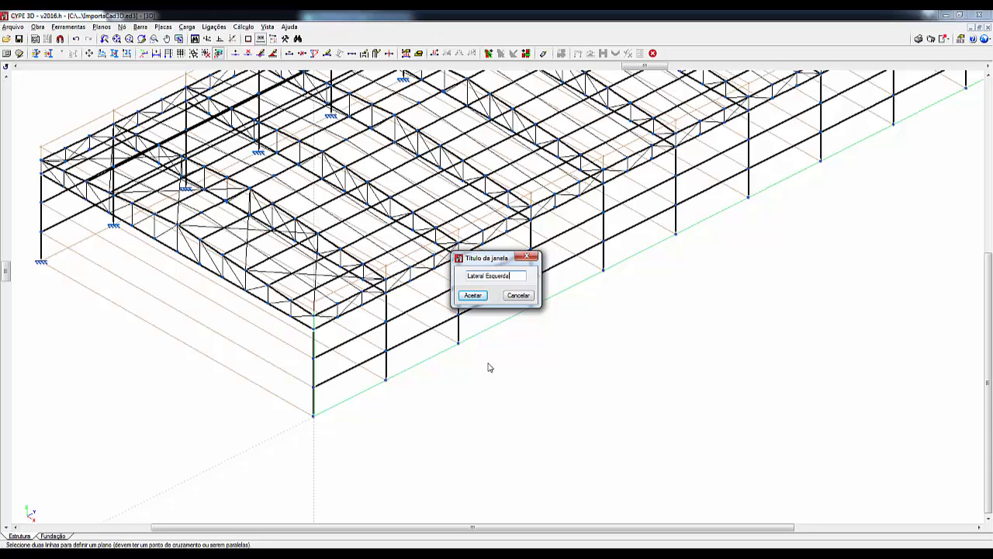
{"action": "left_click", "coordinate": [473, 294]}
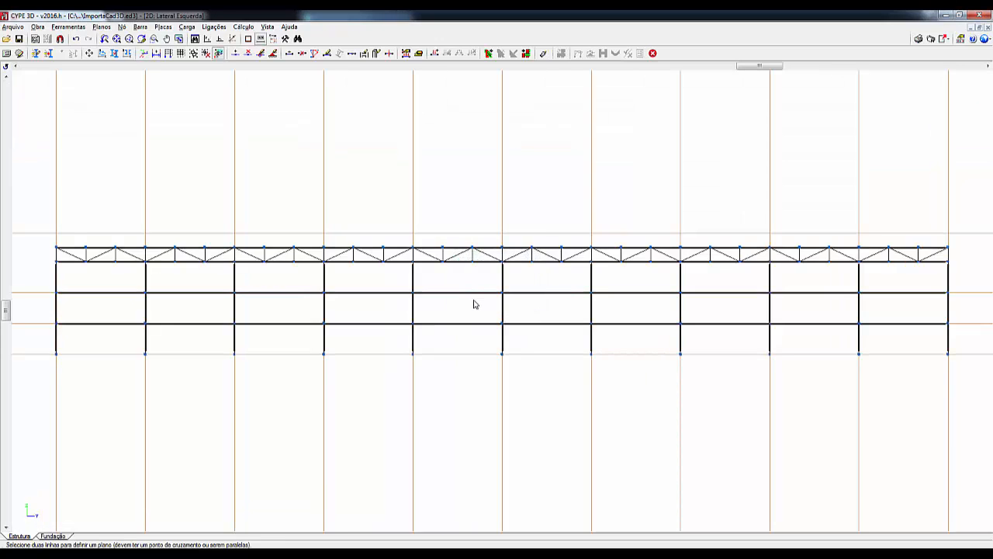
- Assign the fully fixed external support (Engastamento) to all column base nodes in the Lateral Esquerda view
{"action": "left_click", "coordinate": [124, 27]}
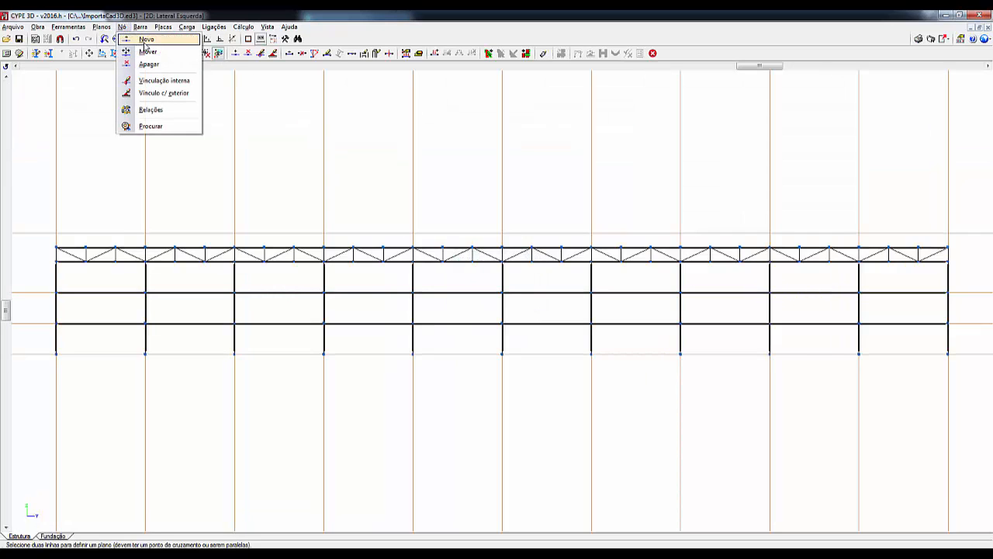
{"action": "left_click", "coordinate": [162, 93]}
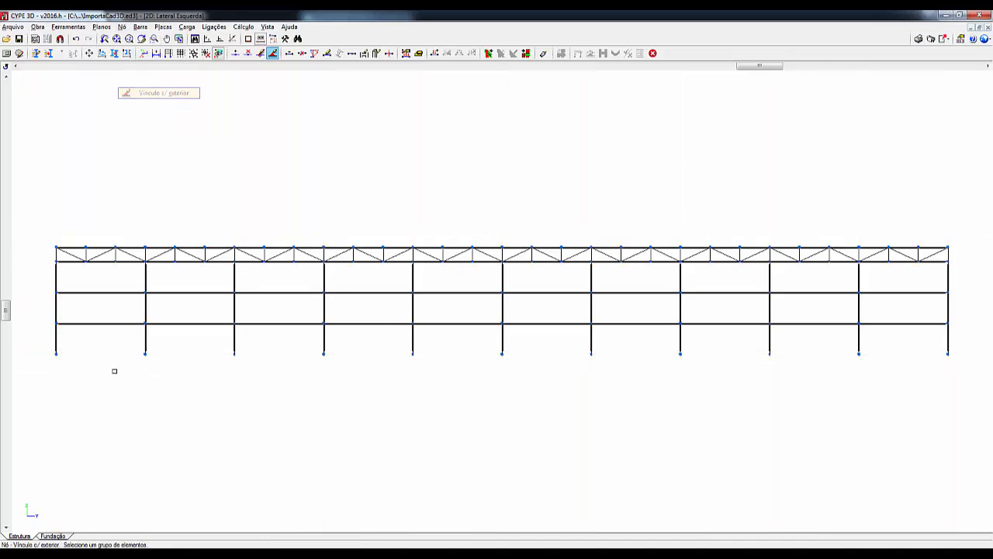
{"action": "left_click", "coordinate": [30, 394]}
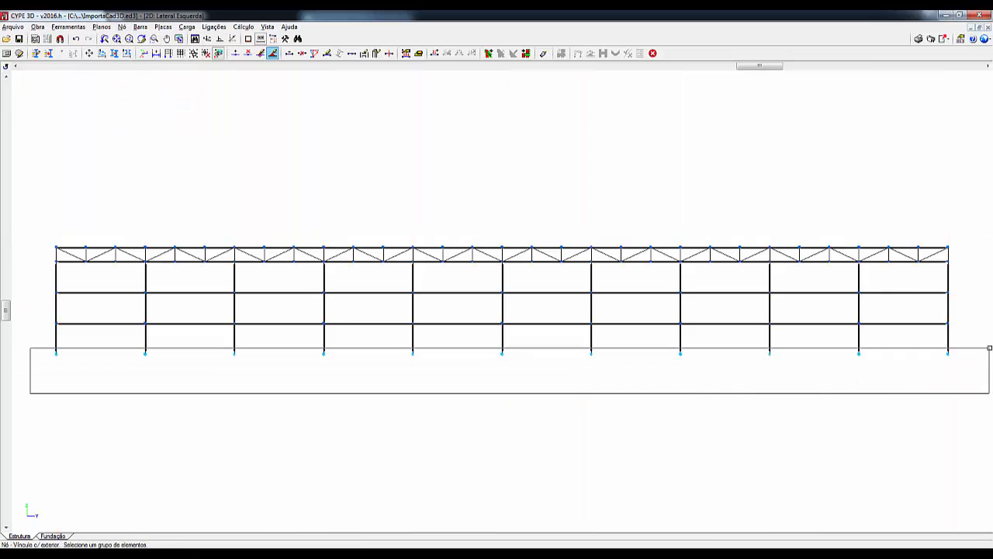
{"action": "left_click", "coordinate": [989, 347]}
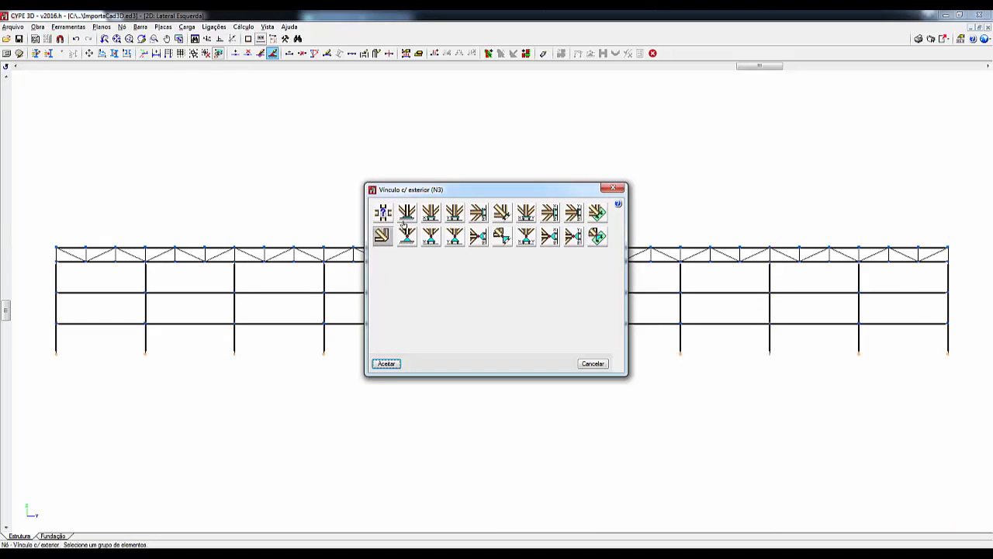
{"action": "left_click", "coordinate": [403, 220]}
{"action": "left_click", "coordinate": [386, 364]}
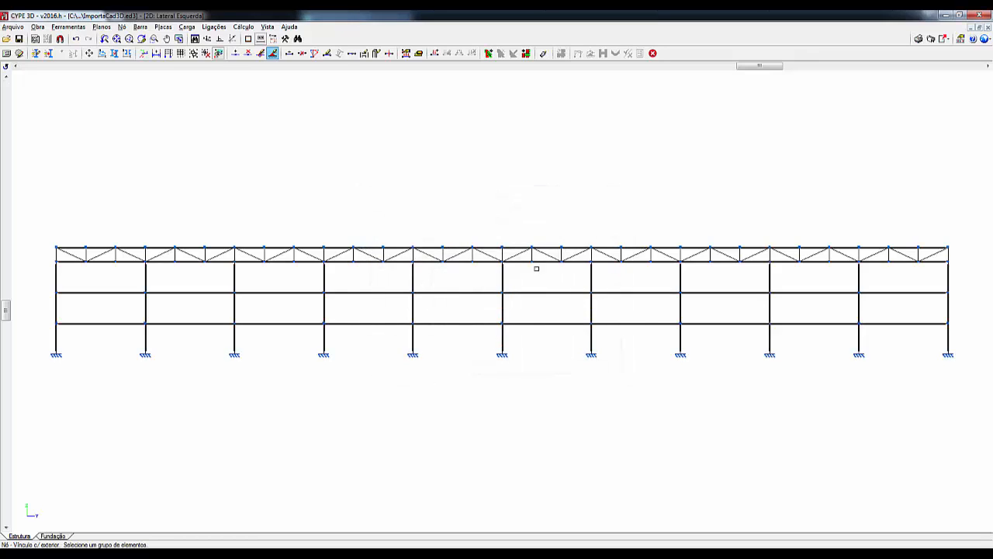
- Return to the 3D view and examine the column base supports and the nodes at the roof corner
{"action": "left_click", "coordinate": [272, 32]}
{"action": "left_click", "coordinate": [307, 177]}
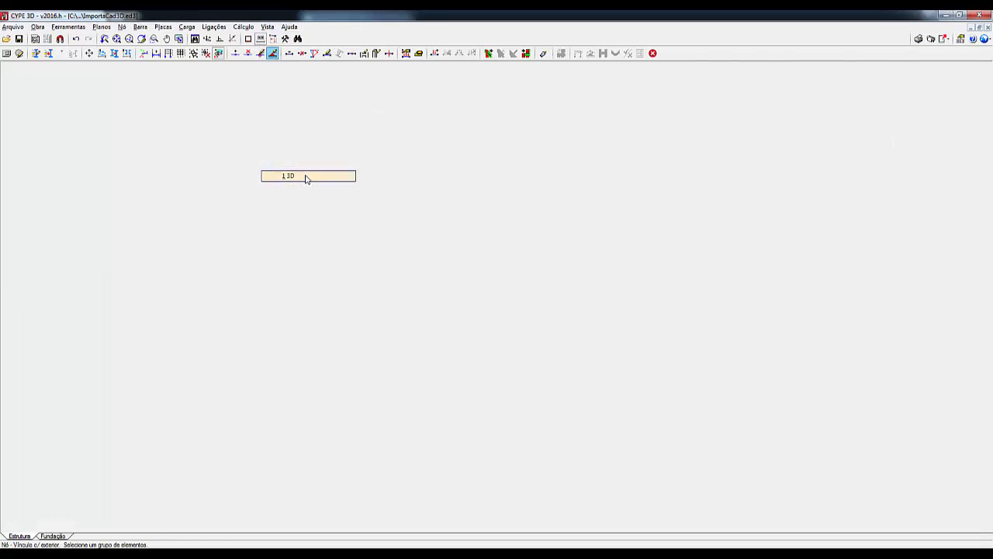
{"action": "scroll", "coordinate": [627, 294], "scroll_direction": "down", "scroll_amount": 6}
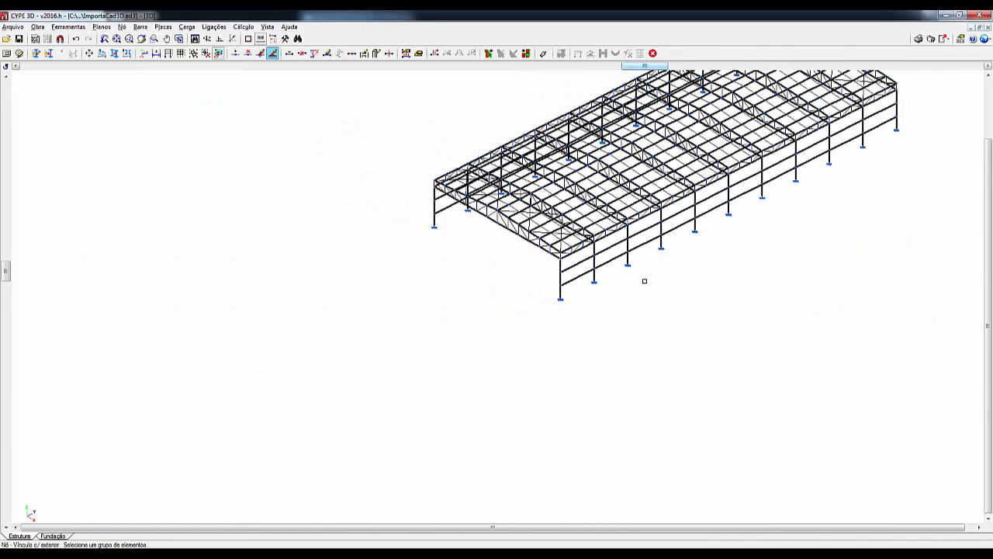
{"action": "middle_click_drag", "start_coordinate": [643, 280], "coordinate": [473, 384]}
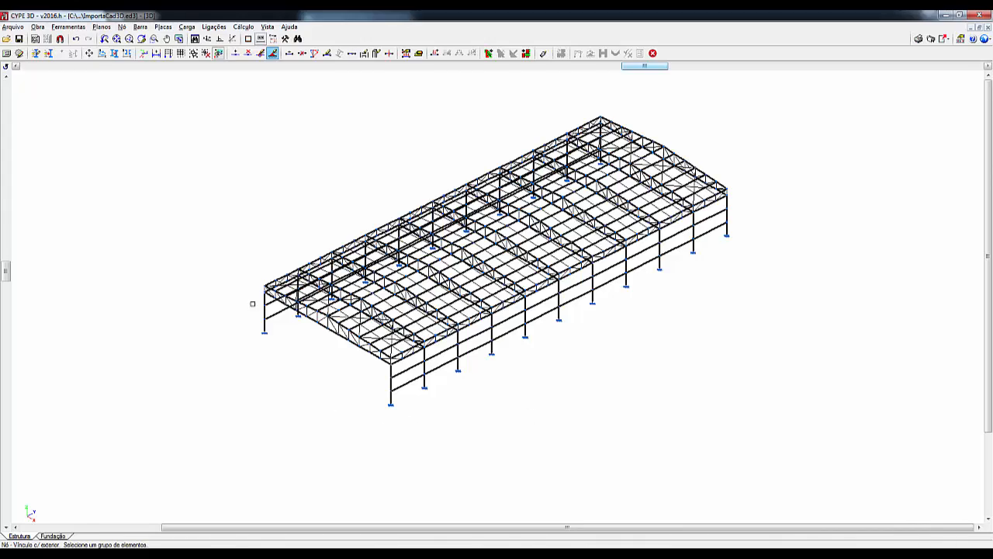
{"action": "scroll", "coordinate": [262, 292], "scroll_direction": "up", "scroll_amount": 3}
{"action": "scroll", "coordinate": [263, 290], "scroll_direction": "up", "scroll_amount": 3}
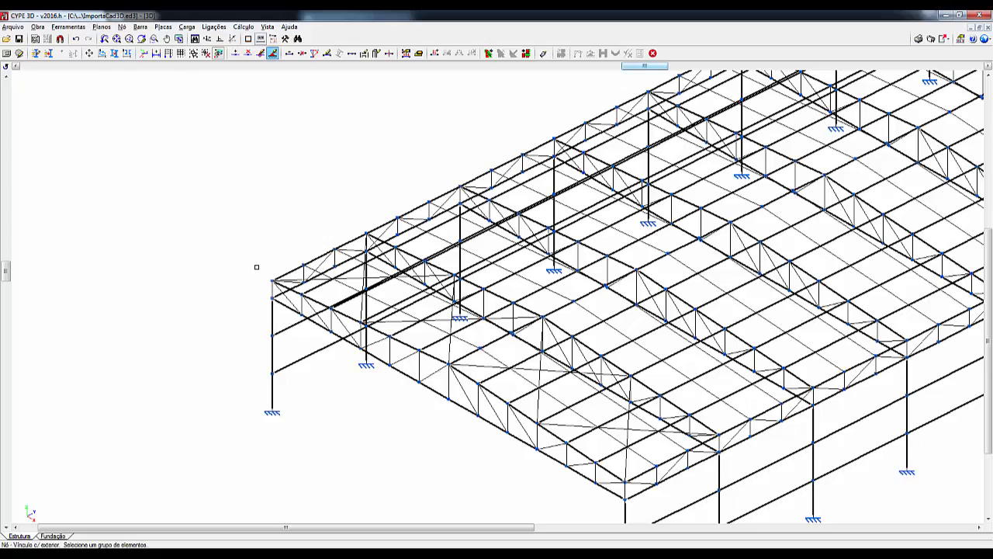
{"action": "scroll", "coordinate": [265, 286], "scroll_direction": "up", "scroll_amount": 5}
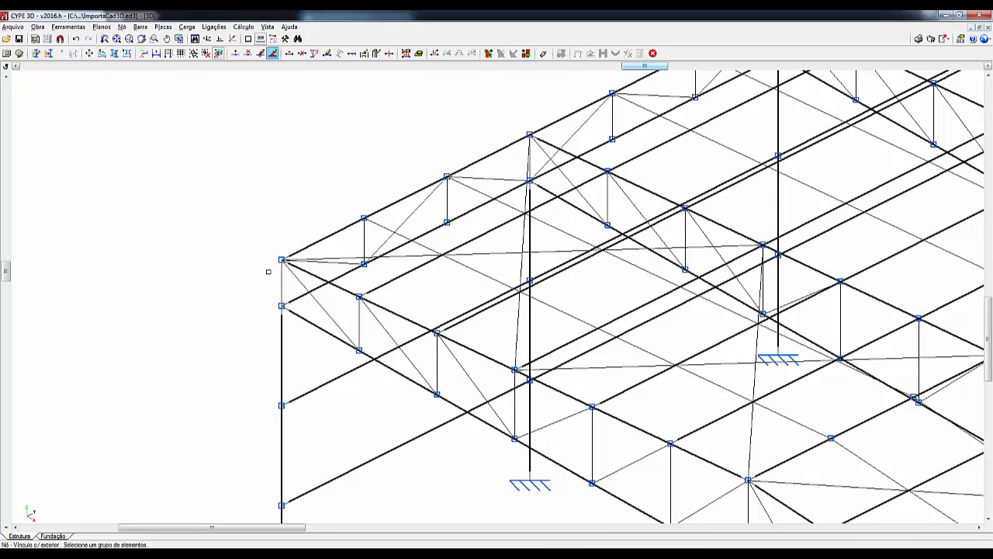
- Open the external support definition for the two truss nodes above the corner column, and dismiss it without changes
{"action": "left_click", "coordinate": [122, 28]}
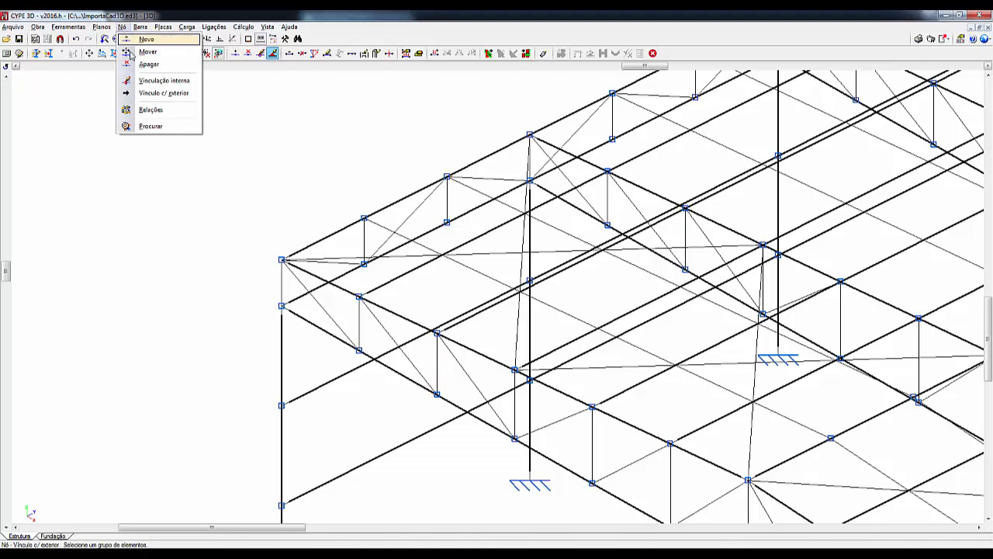
{"action": "left_click", "coordinate": [151, 96]}
{"action": "left_click", "coordinate": [281, 261]}
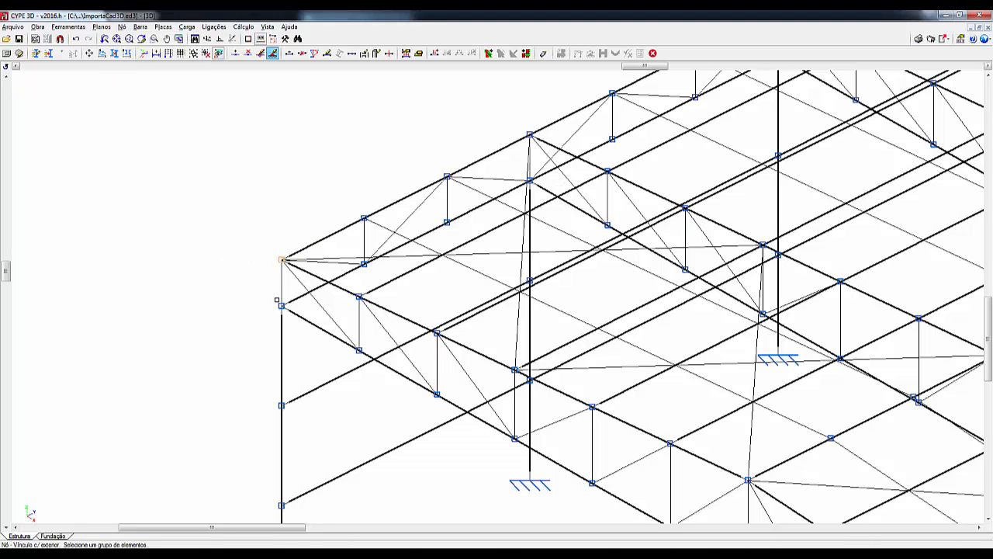
{"action": "left_click", "coordinate": [281, 306]}
{"action": "right_click", "coordinate": [237, 307]}
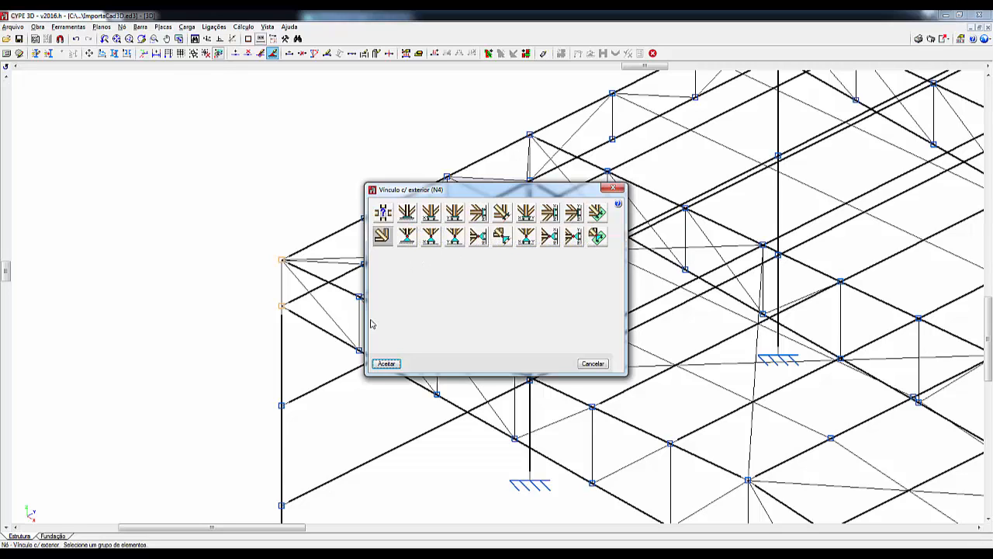
{"action": "left_click", "coordinate": [593, 364]}
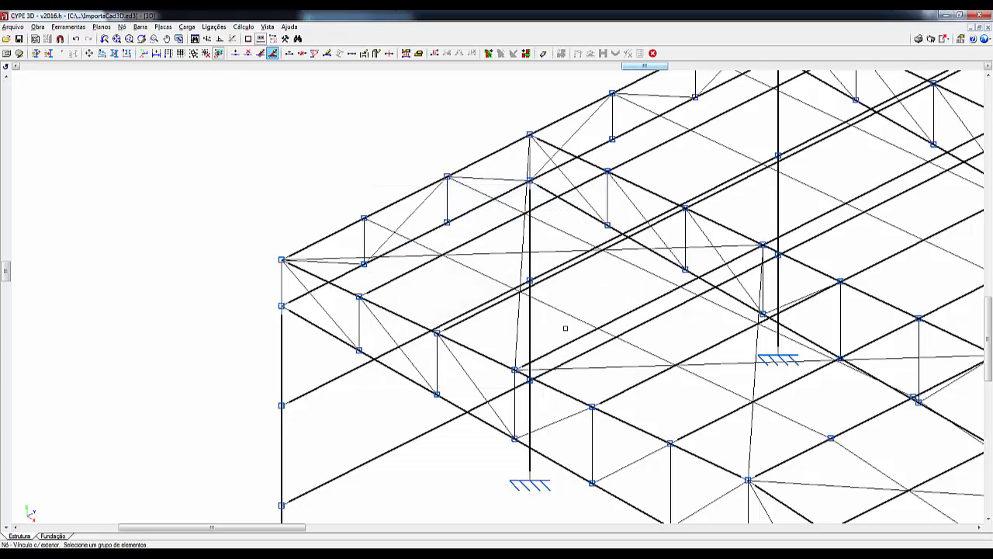
- Bring the whole 3D structure into view and check the external supports at the column bases along both longitudinal walls
{"action": "scroll", "coordinate": [615, 385], "scroll_direction": "down", "scroll_amount": 13}
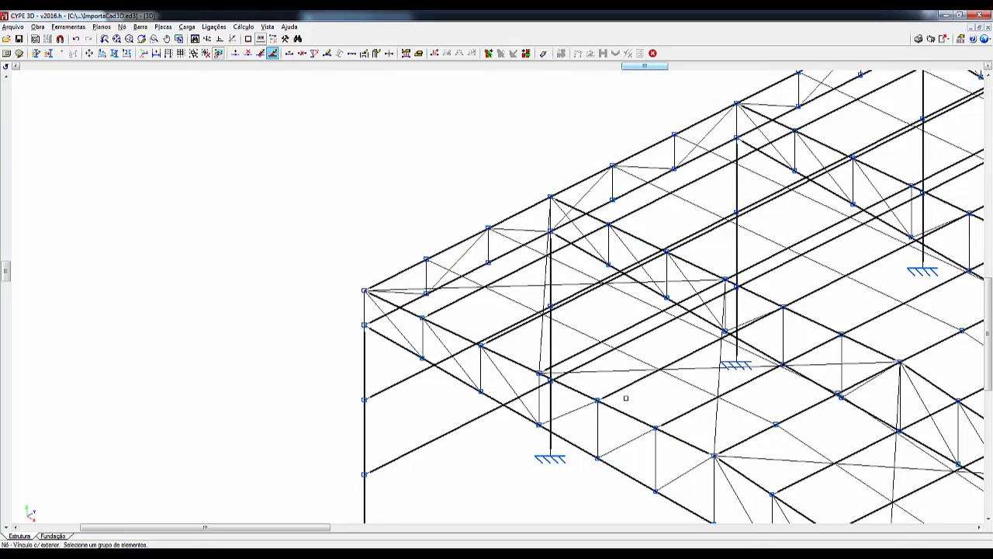
{"action": "middle_click_drag", "start_coordinate": [747, 418], "coordinate": [470, 296]}
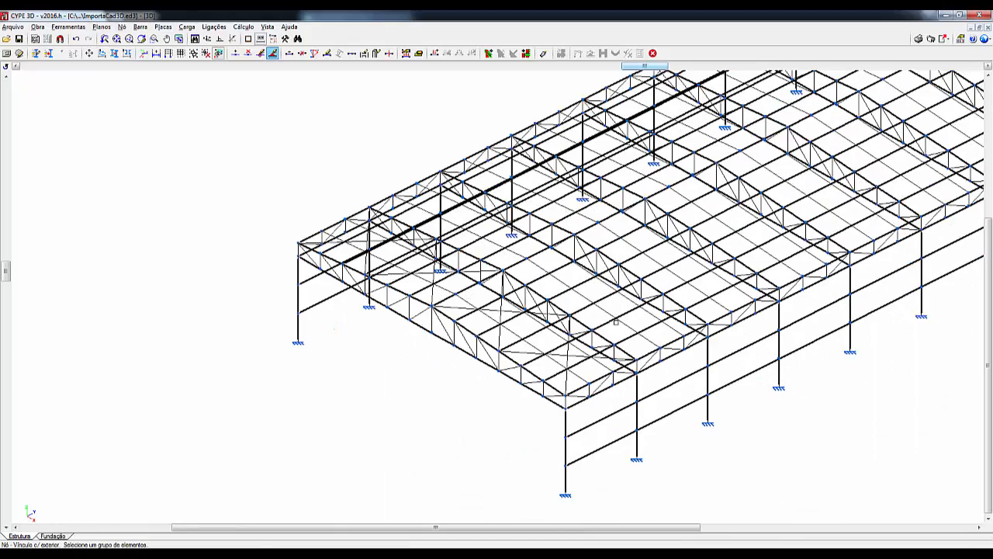
{"action": "scroll", "coordinate": [613, 321], "scroll_direction": "down", "scroll_amount": 1}
{"action": "middle_click_drag", "start_coordinate": [614, 321], "coordinate": [428, 311]}
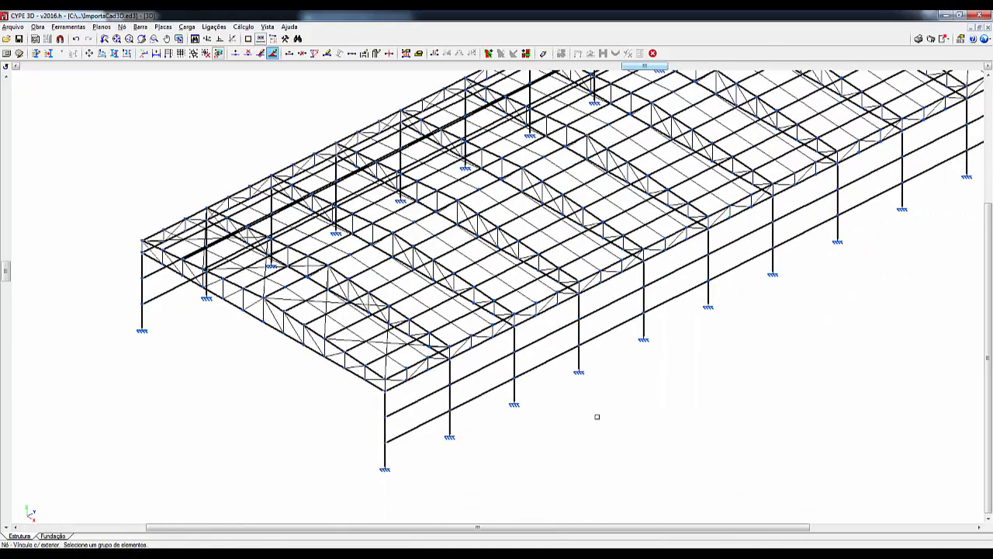
{"action": "scroll", "coordinate": [649, 371], "scroll_direction": "down", "scroll_amount": 3}
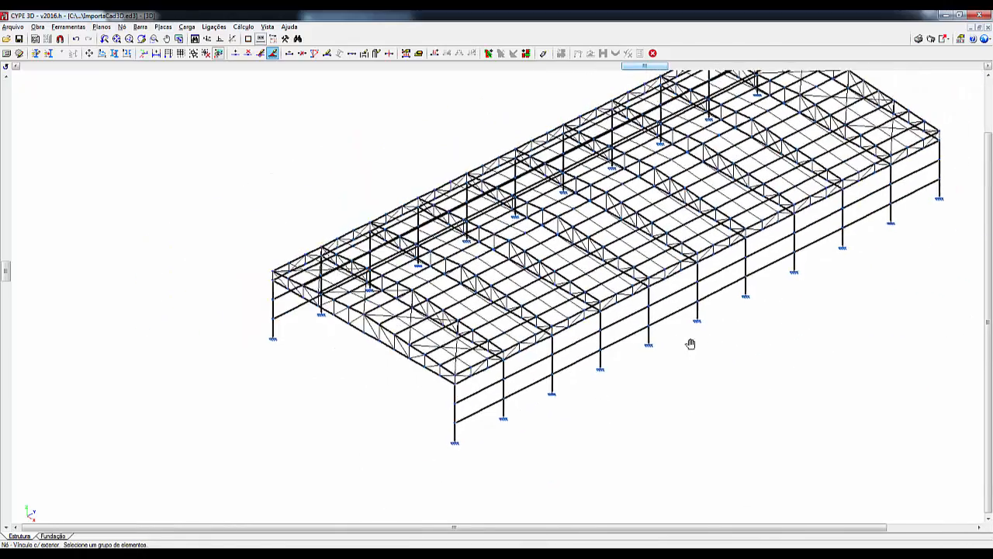
{"action": "middle_click_drag", "start_coordinate": [690, 343], "coordinate": [575, 411]}
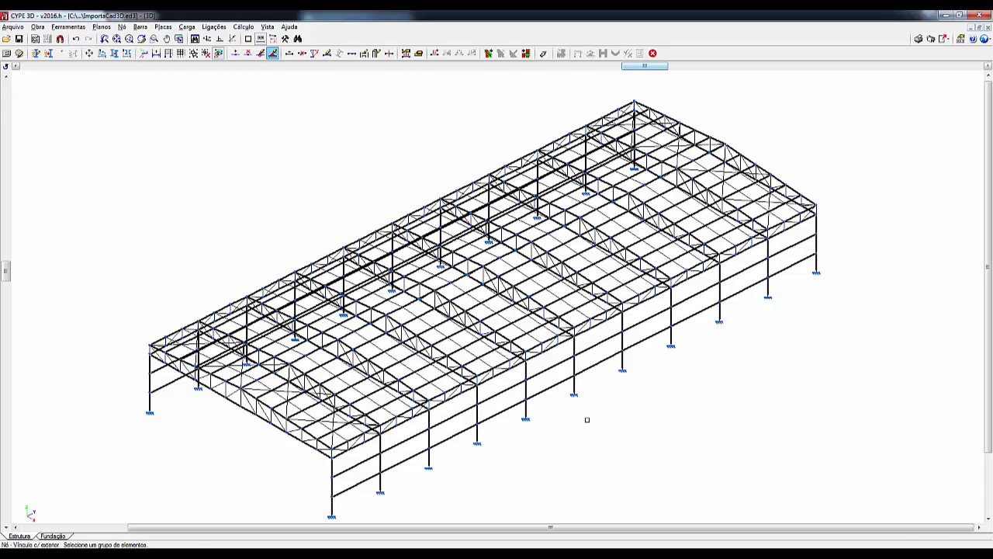
- Select every node above the column bases in a side elevation and open their internal fixity definition (Vinculação interna)
{"action": "left_click", "coordinate": [122, 28]}
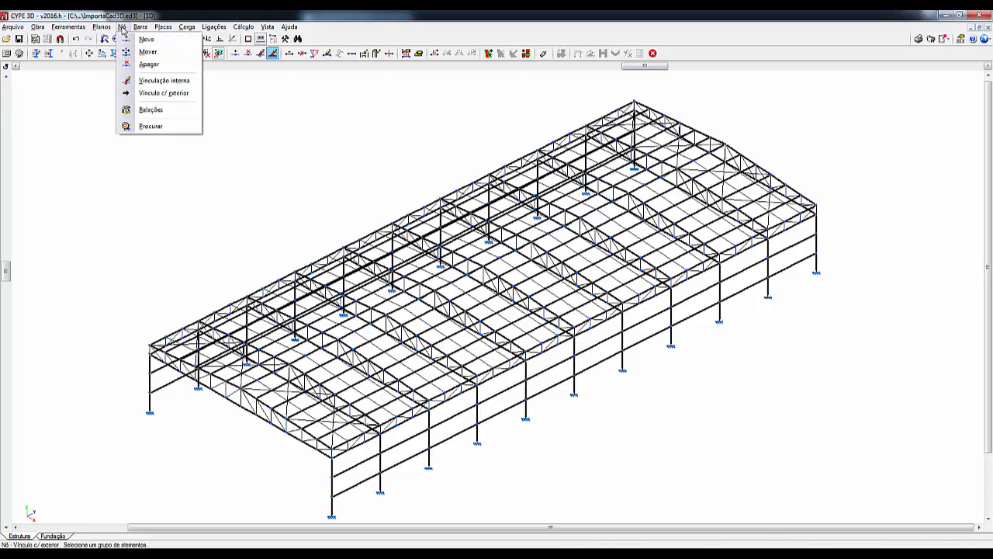
{"action": "left_click", "coordinate": [163, 81]}
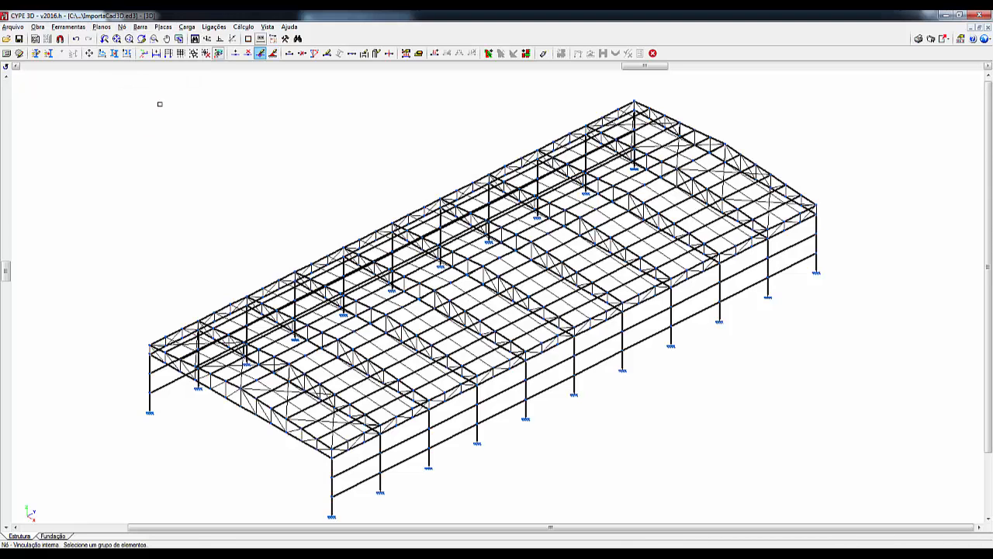
{"action": "left_click_drag", "start_coordinate": [6, 261], "coordinate": [6, 309]}
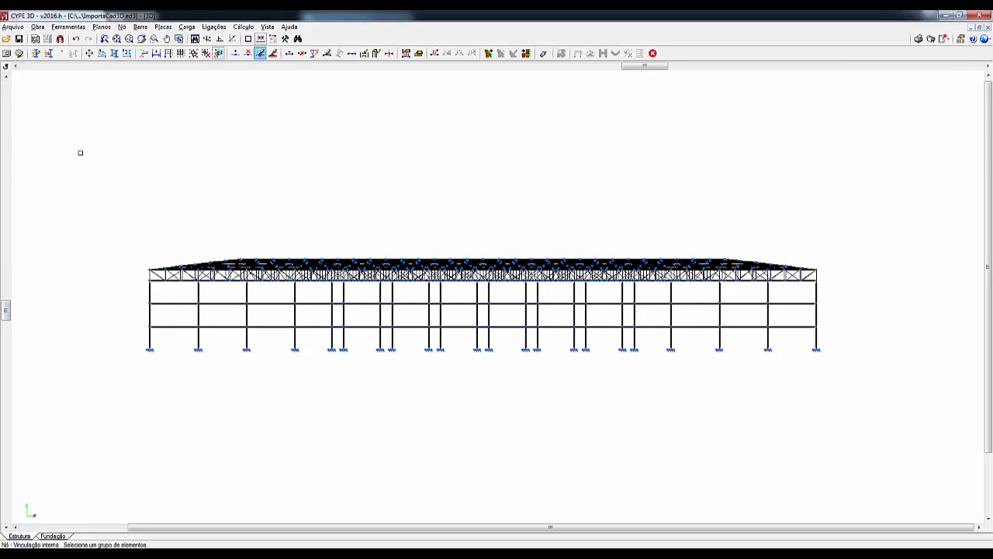
{"action": "left_click_drag", "start_coordinate": [80, 152], "coordinate": [892, 333]}
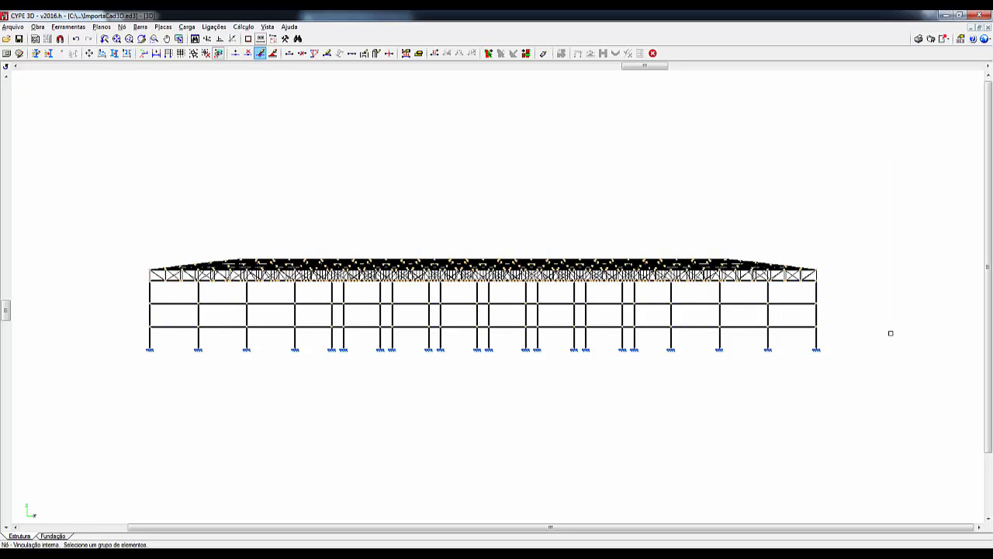
{"action": "left_click", "coordinate": [121, 27]}
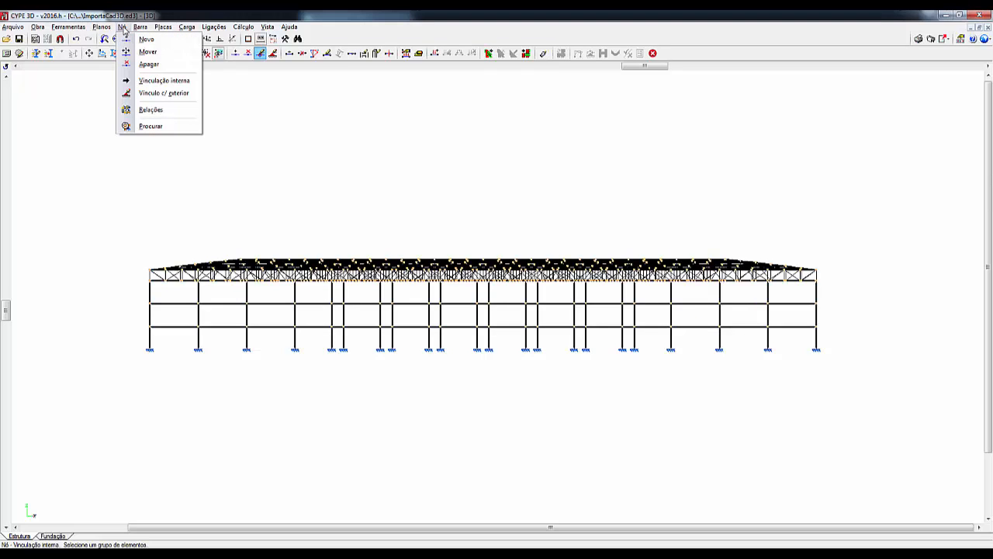
{"action": "left_click", "coordinate": [152, 81]}
{"action": "left_click", "coordinate": [78, 157]}
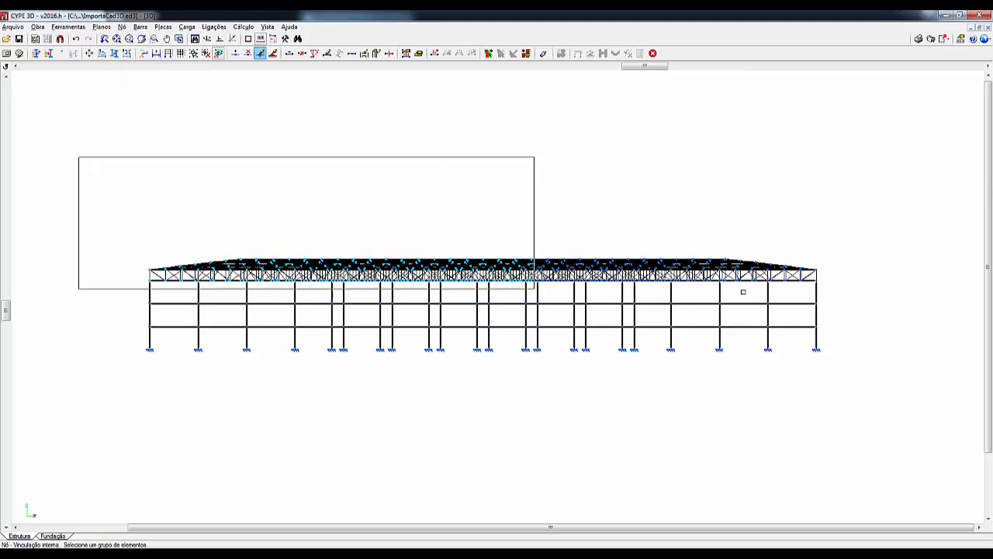
{"action": "left_click", "coordinate": [943, 335]}
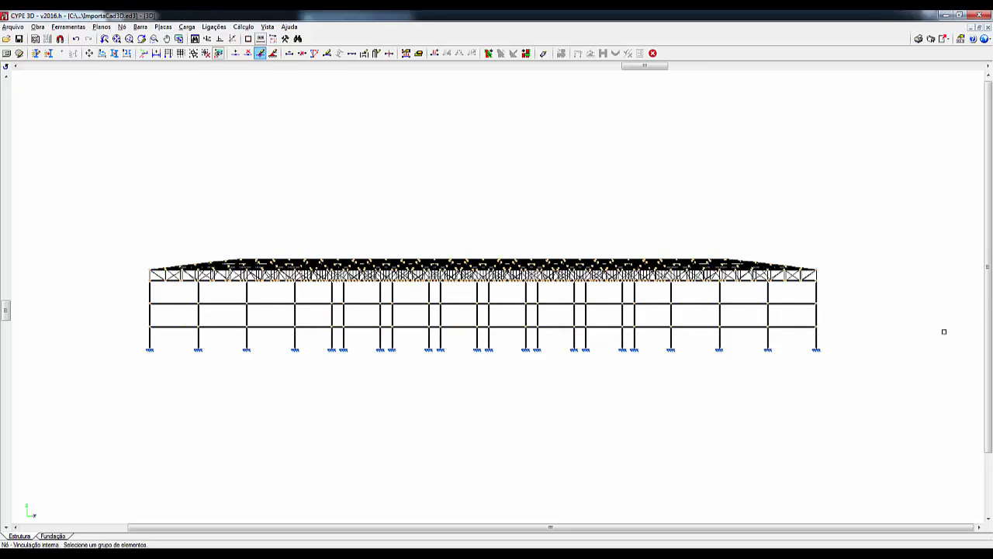
{"action": "right_click", "coordinate": [900, 317]}
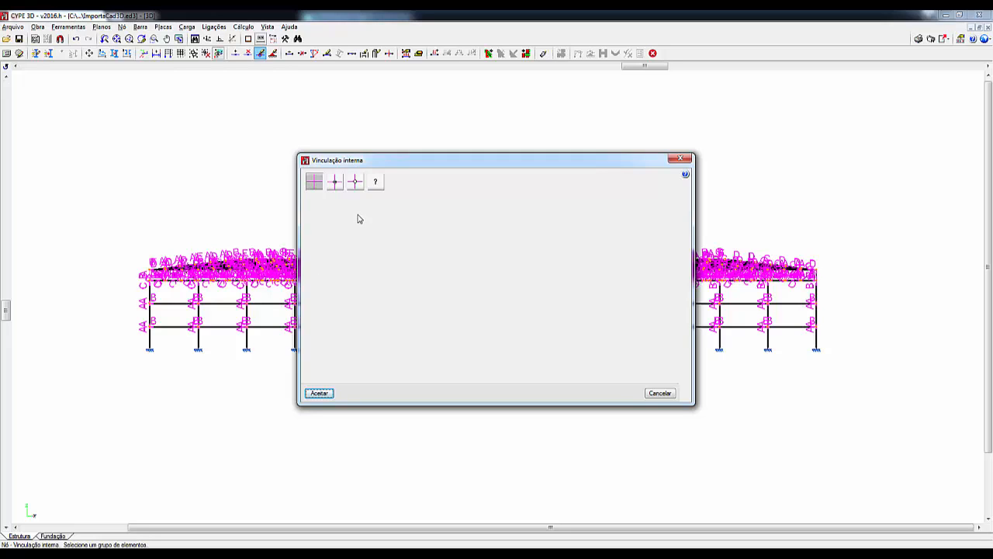
- Look through the fixed, partially fixed and pinned node options of the internal fixity definition
{"action": "left_click", "coordinate": [315, 185]}
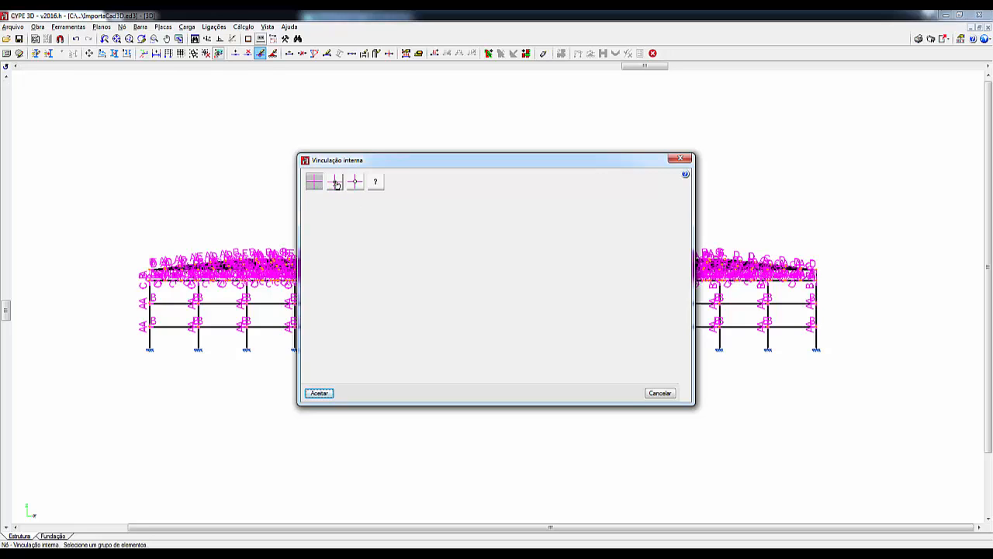
{"action": "left_click", "coordinate": [335, 183]}
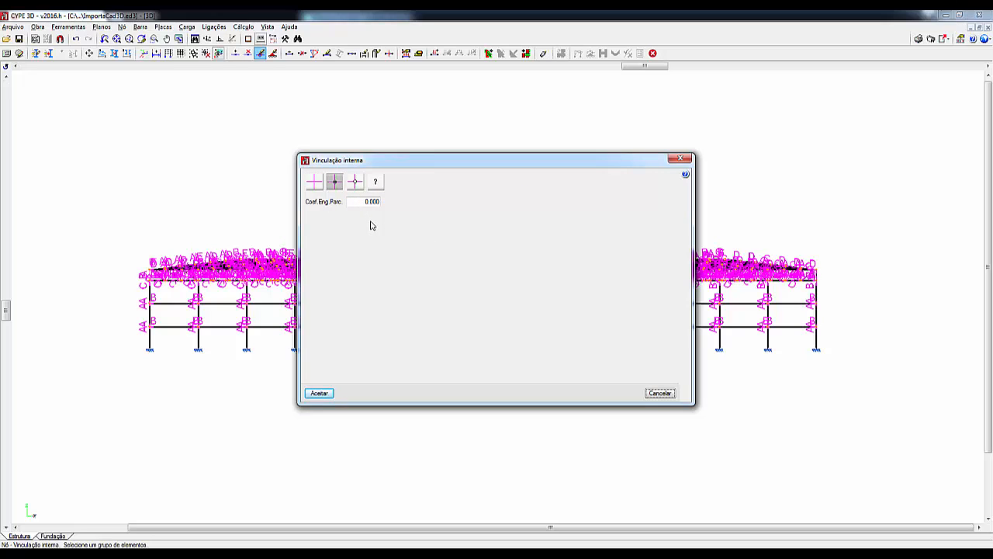
{"action": "left_click", "coordinate": [353, 183]}
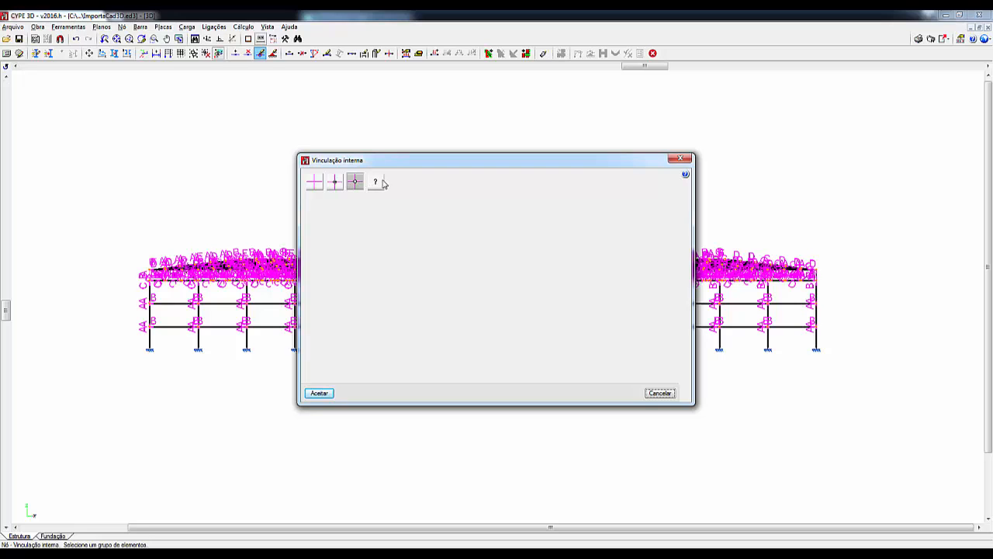
- Try the generic internal fixity, grouping bars A and C in link 0 and bars B and D in link 1
{"action": "left_click", "coordinate": [373, 187]}
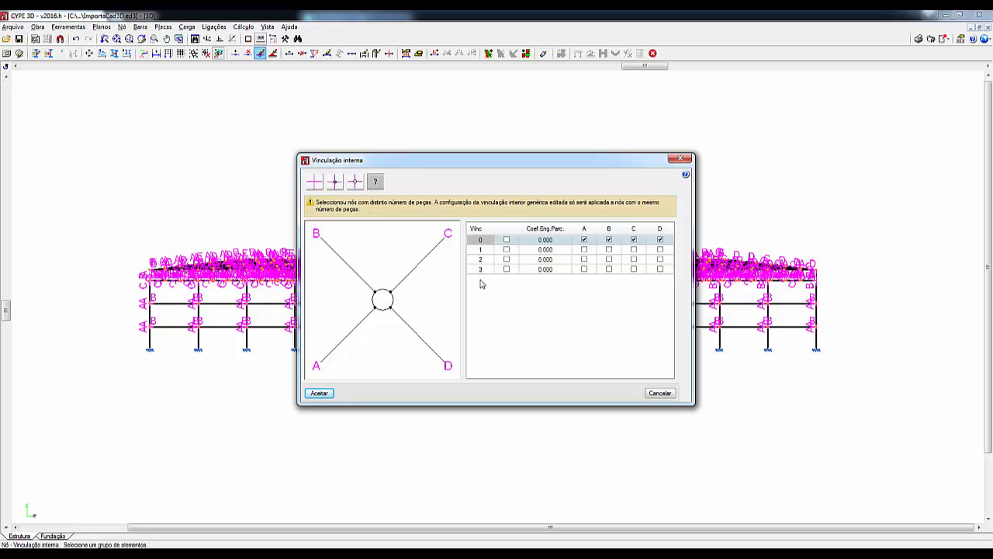
{"action": "left_click", "coordinate": [610, 249]}
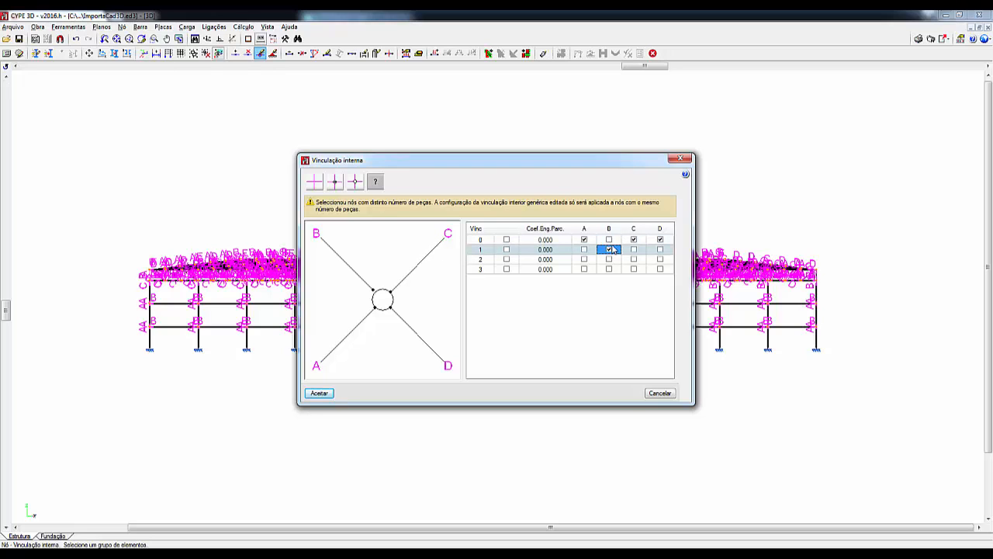
{"action": "left_click", "coordinate": [634, 250]}
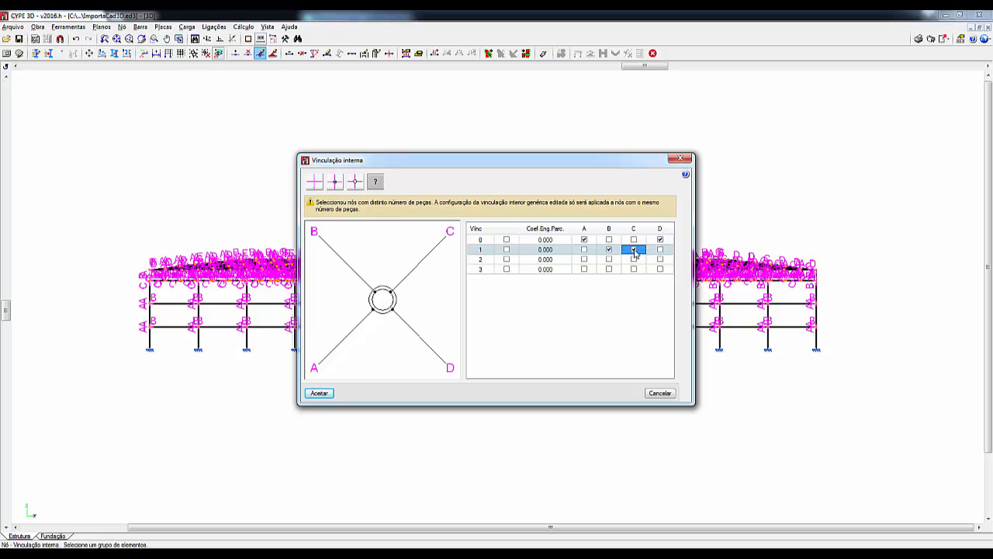
{"action": "left_click", "coordinate": [634, 240]}
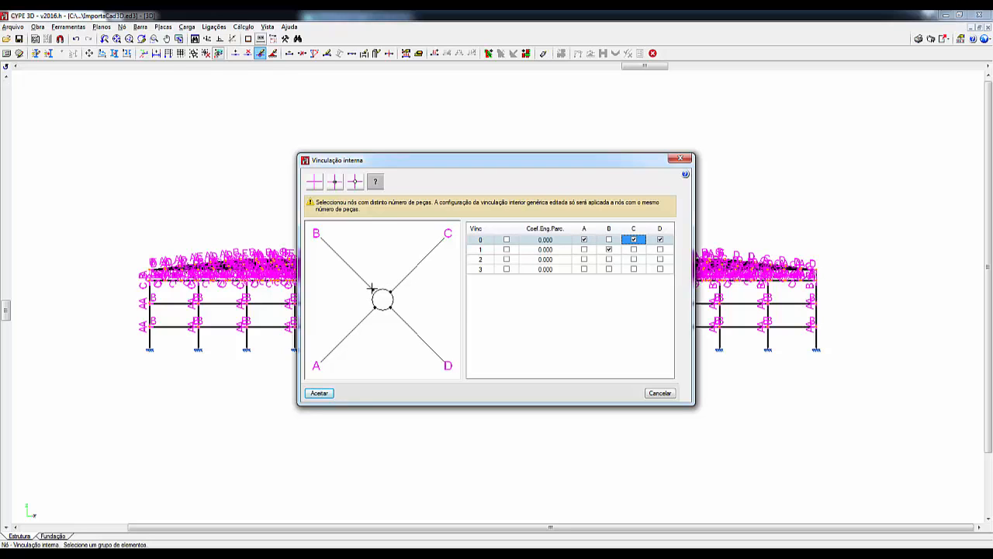
{"action": "left_click", "coordinate": [661, 250]}
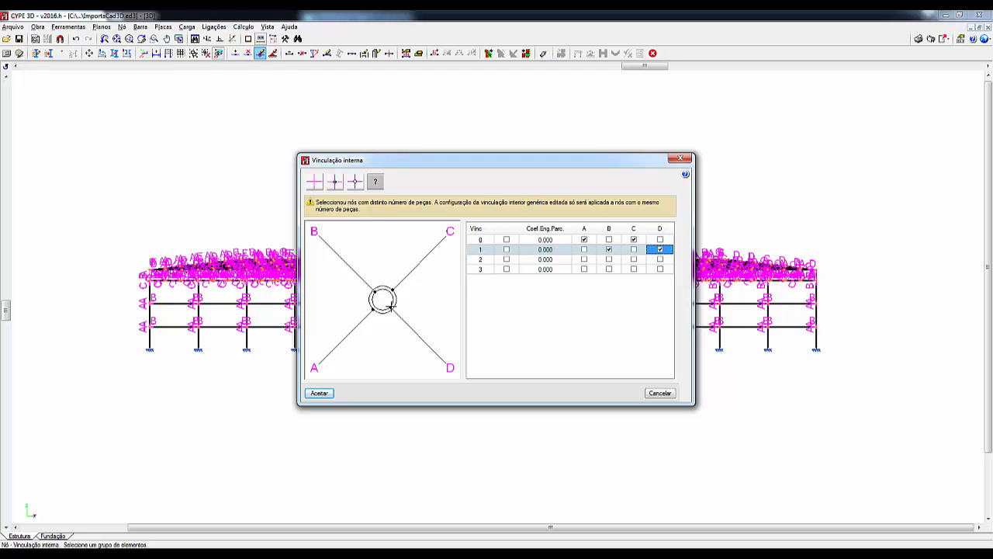
- Assign the fixed internal node type (Nó engastado) to all the selected nodes
{"action": "left_click", "coordinate": [315, 183]}
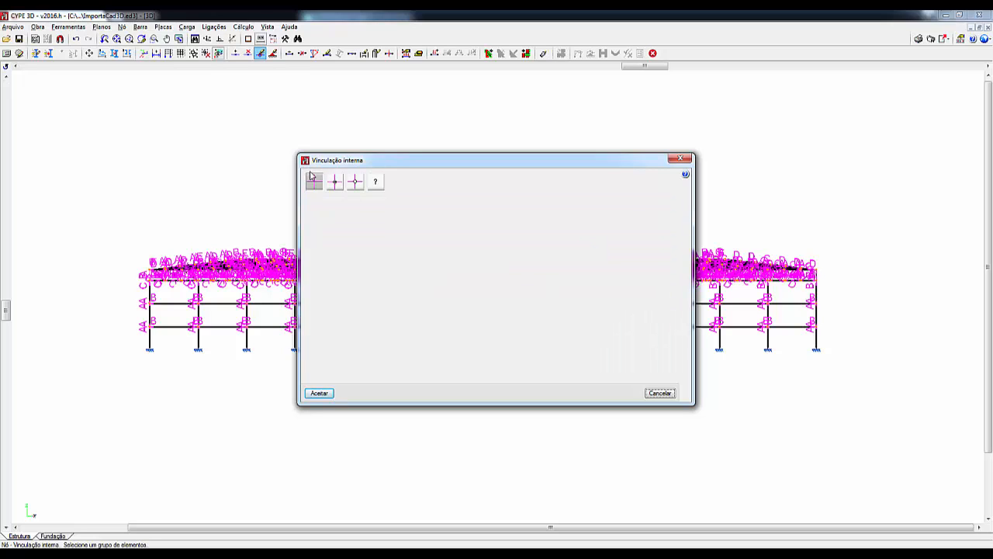
{"action": "left_click", "coordinate": [319, 392]}
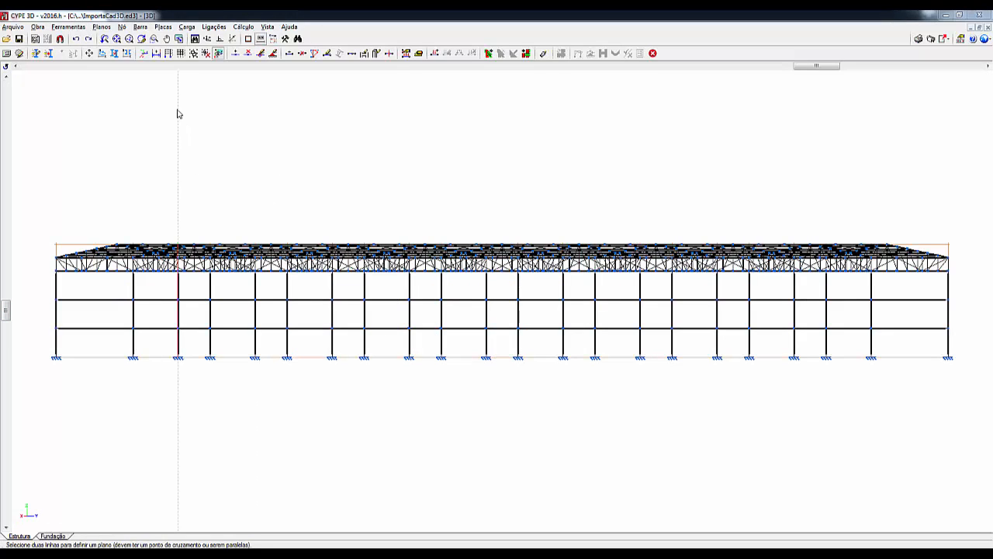
- Show the whole structure in a preset isometric projection
{"action": "left_click", "coordinate": [6, 68]}
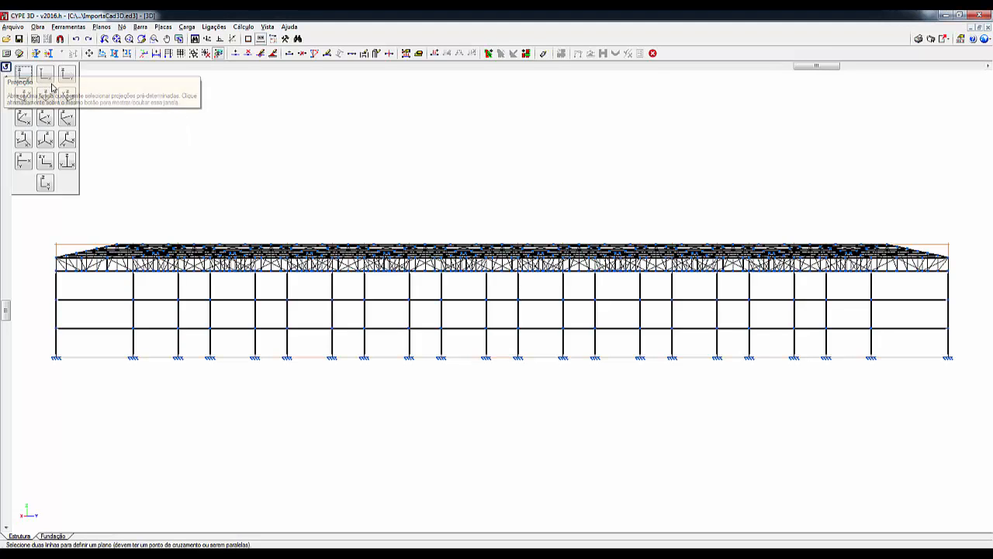
{"action": "left_click", "coordinate": [23, 95]}
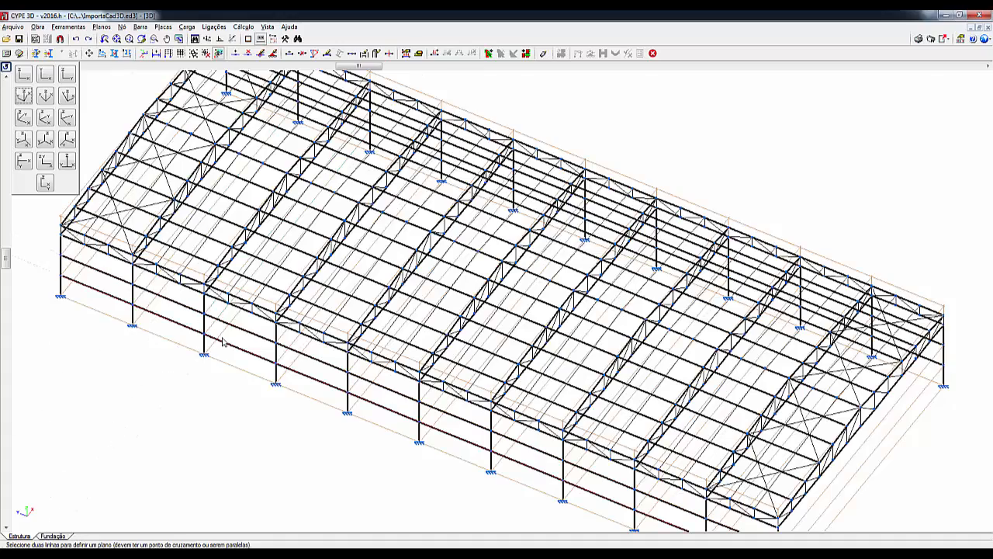
{"action": "middle_click_drag", "start_coordinate": [571, 461], "coordinate": [637, 392]}
{"action": "scroll", "coordinate": [620, 392], "scroll_direction": "down", "scroll_amount": 3}
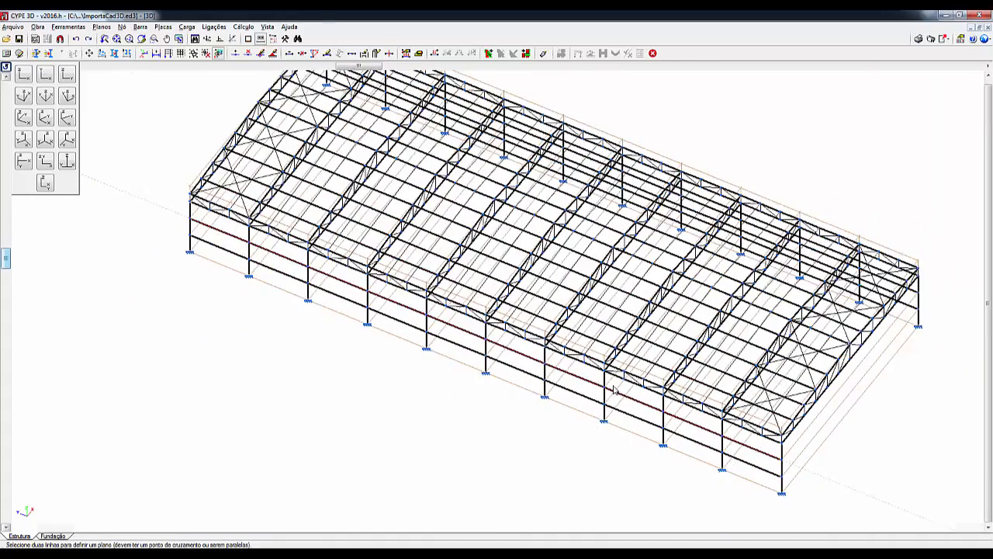
{"action": "scroll", "coordinate": [601, 394], "scroll_direction": "down", "scroll_amount": 2}
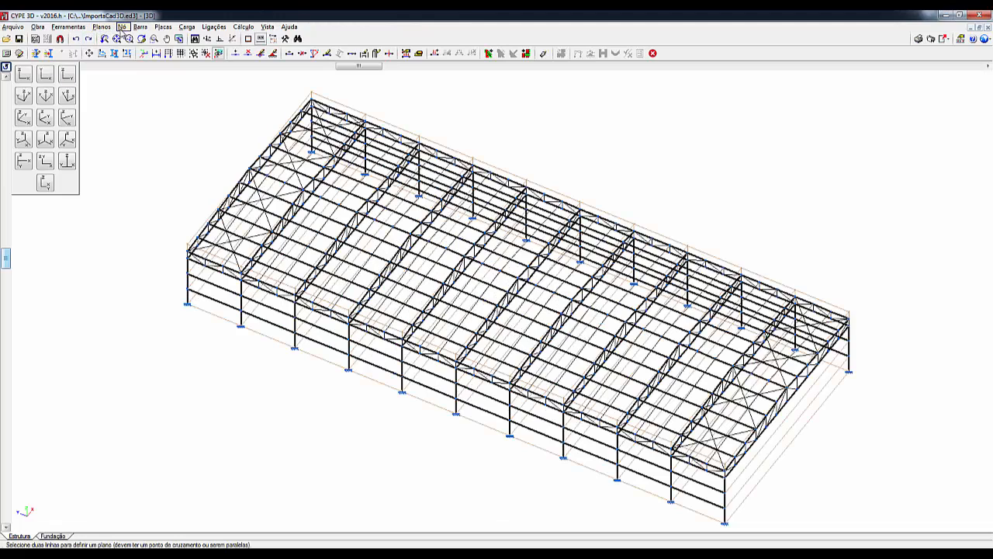
- Open the node relations definition, switch the X, Y and Z displacement options off and back on, and accept it
{"action": "left_click", "coordinate": [122, 26]}
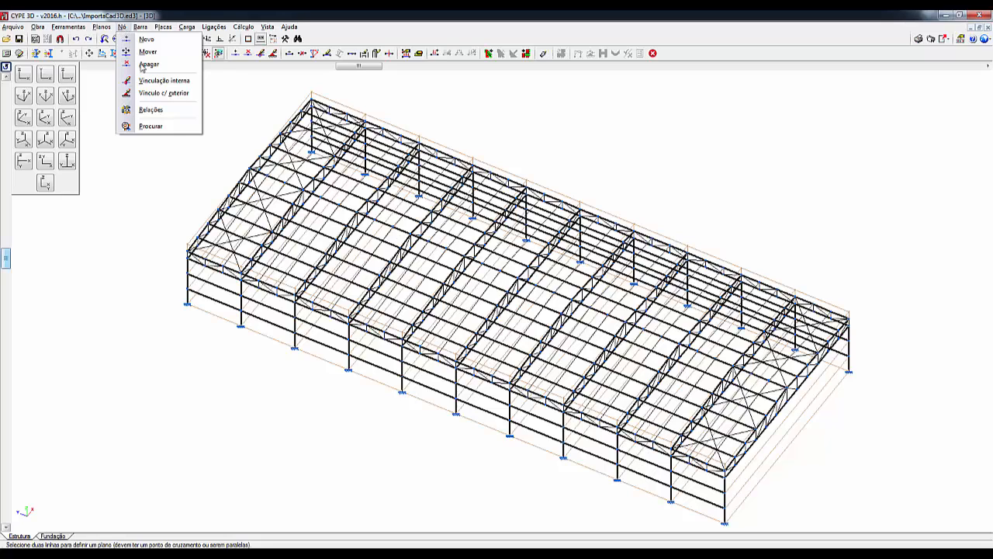
{"action": "left_click", "coordinate": [161, 114]}
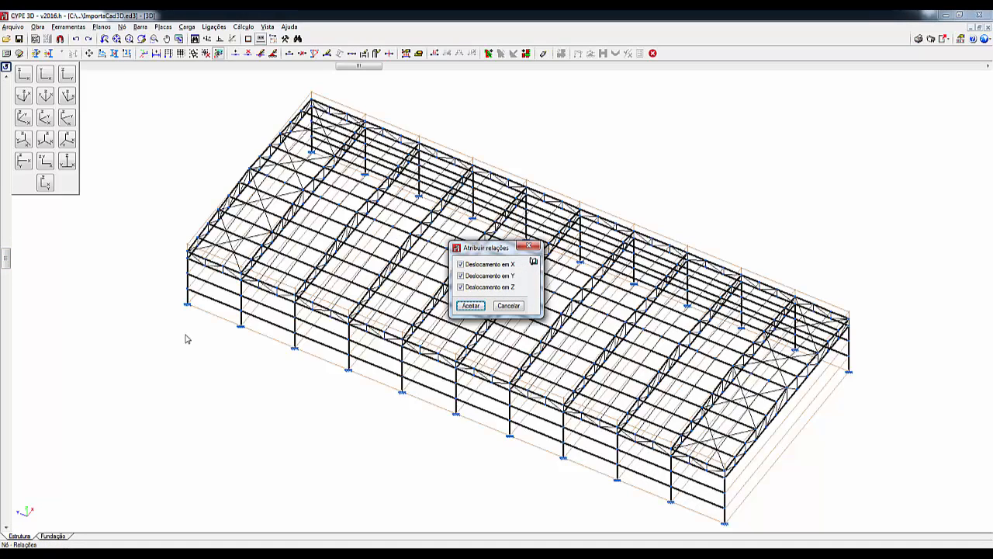
{"action": "left_click", "coordinate": [485, 264]}
{"action": "left_click", "coordinate": [479, 275]}
{"action": "left_click", "coordinate": [476, 287]}
{"action": "left_click", "coordinate": [471, 264]}
{"action": "left_click", "coordinate": [468, 276]}
{"action": "left_click", "coordinate": [468, 289]}
{"action": "left_click", "coordinate": [472, 307]}
- In the 2D Vista Lateral view, assign X, Y and Z displacement relations to all the nodes above the column bases
{"action": "left_click", "coordinate": [268, 26]}
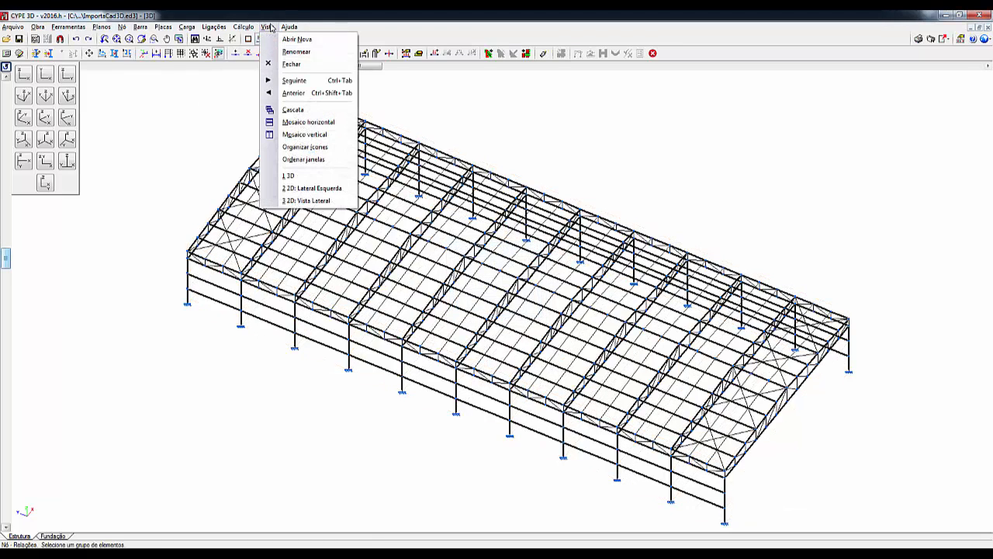
{"action": "left_click", "coordinate": [326, 202]}
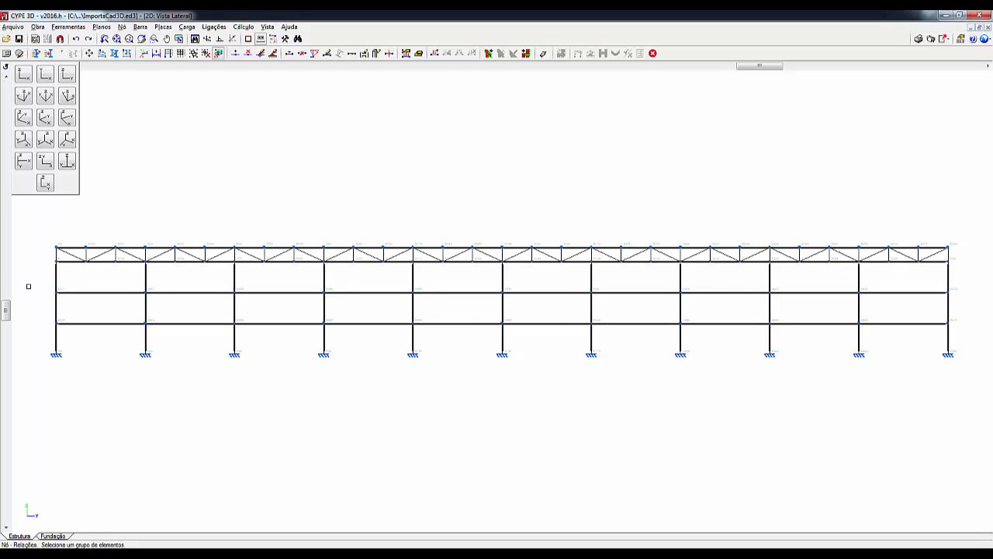
{"action": "left_click", "coordinate": [123, 26]}
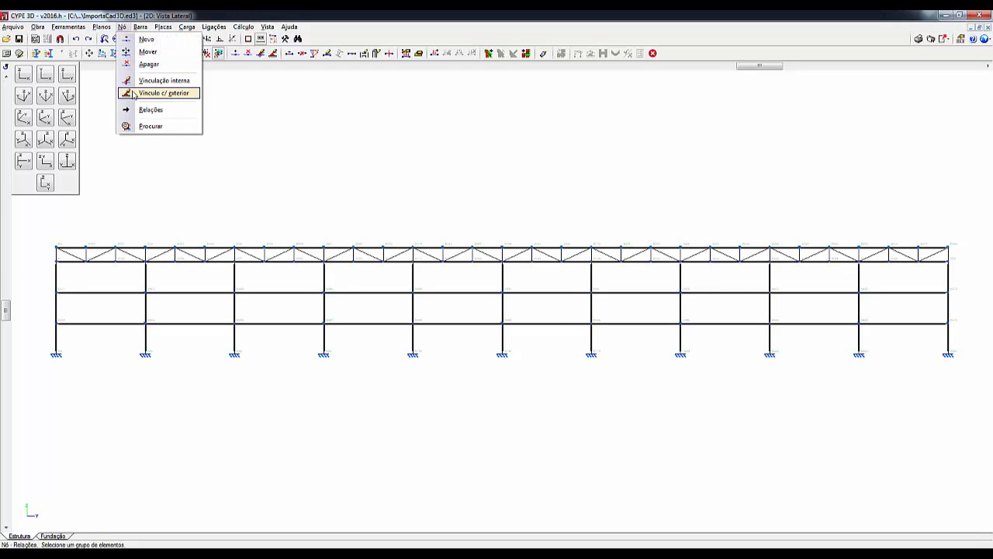
{"action": "left_click", "coordinate": [141, 114]}
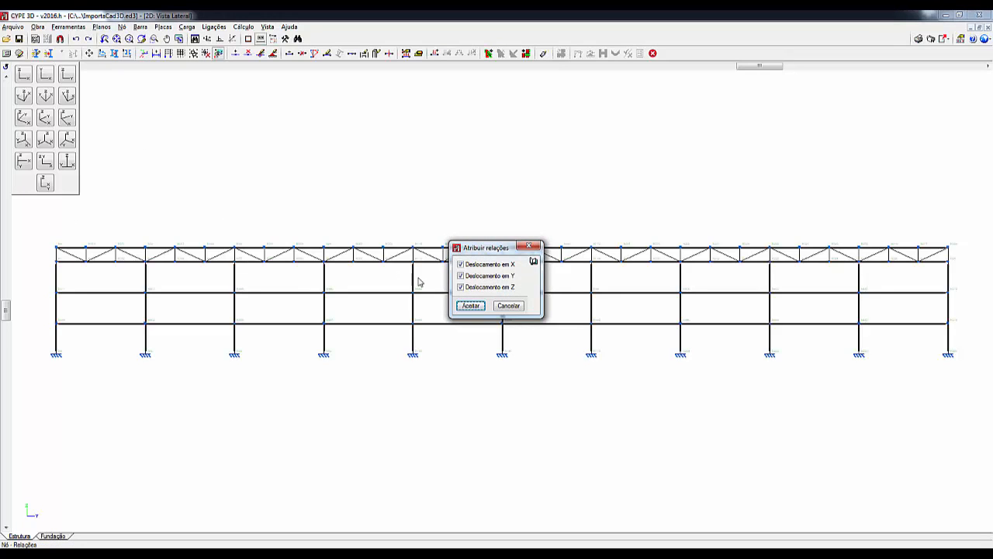
{"action": "left_click", "coordinate": [474, 307]}
{"action": "left_click", "coordinate": [33, 211]}
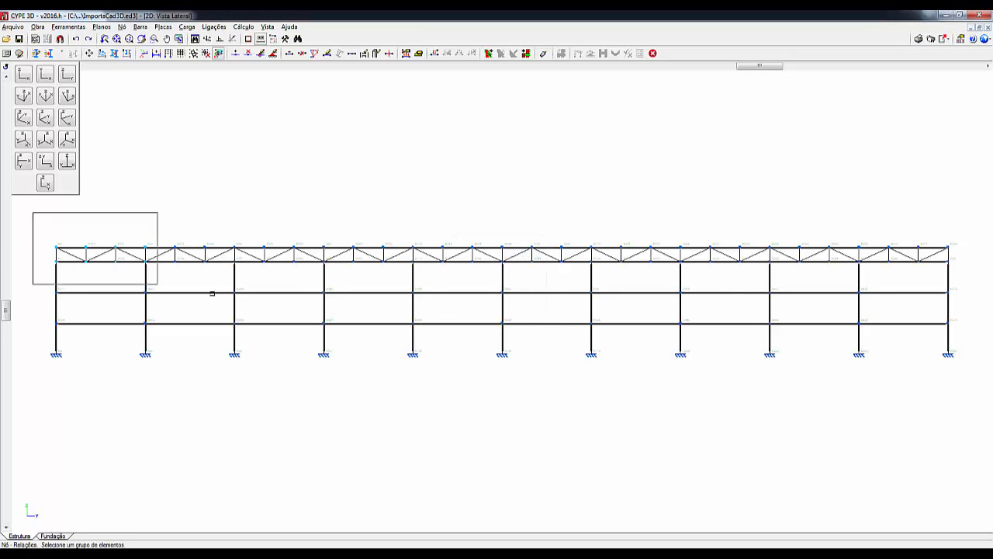
{"action": "left_click", "coordinate": [979, 334]}
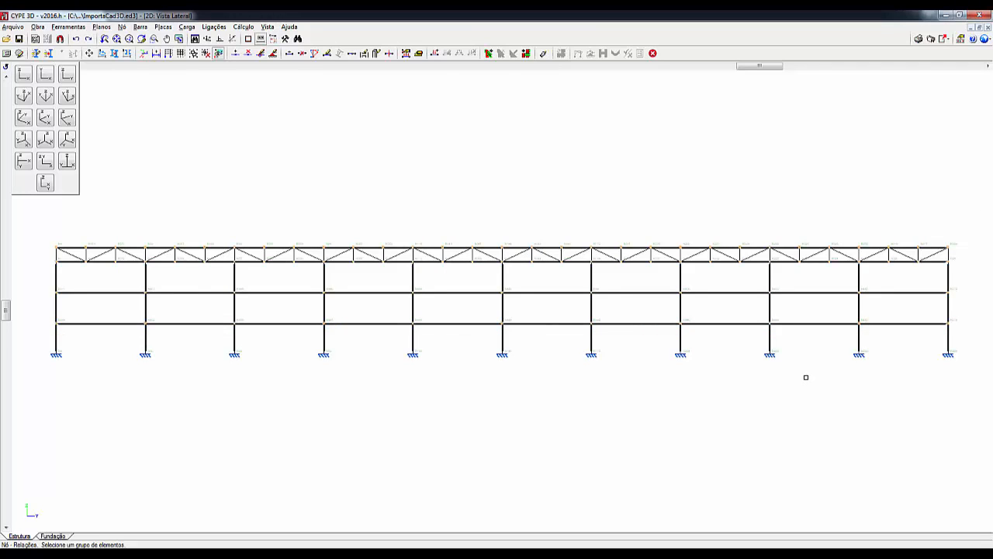
{"action": "right_click", "coordinate": [814, 409]}
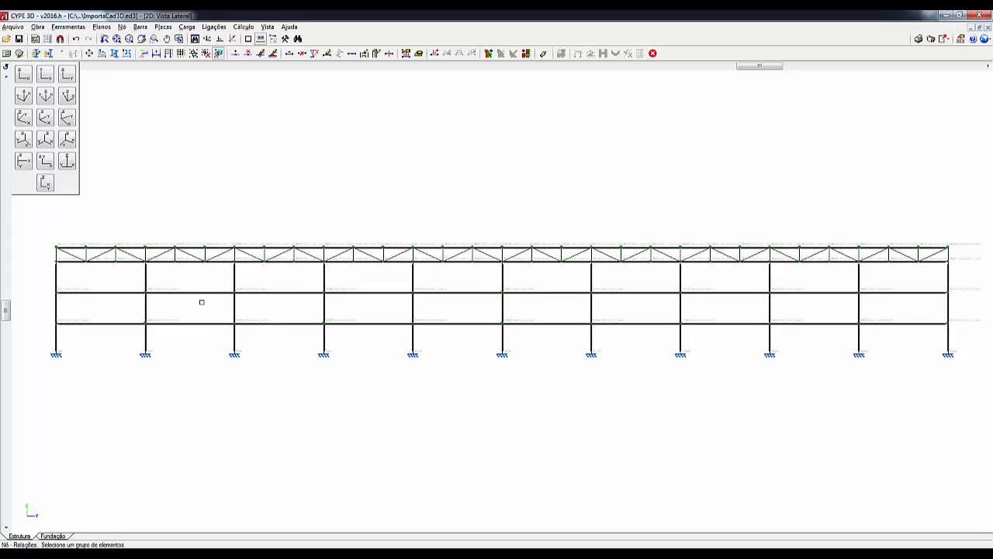
- Examine the displacement relation labels on the nodes along the side elevation
{"action": "scroll", "coordinate": [75, 275], "scroll_direction": "up", "scroll_amount": 3}
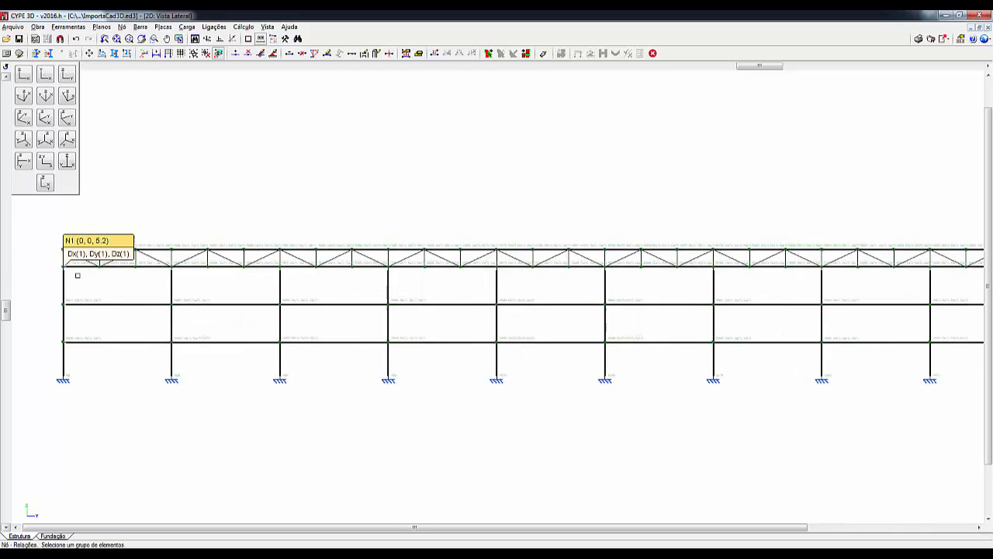
{"action": "scroll", "coordinate": [85, 319], "scroll_direction": "up", "scroll_amount": 2}
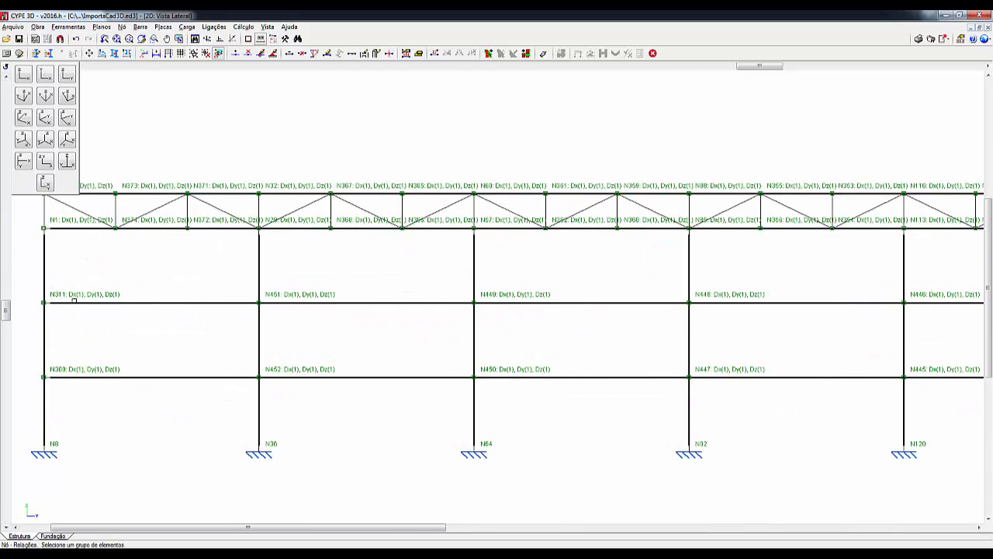
{"action": "scroll", "coordinate": [582, 370], "scroll_direction": "down", "scroll_amount": 1}
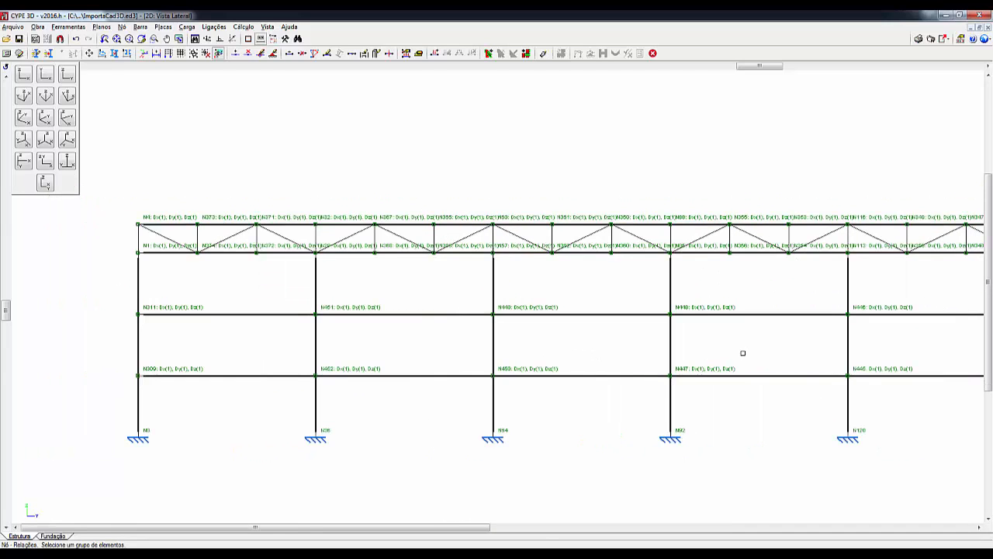
{"action": "middle_click_drag", "start_coordinate": [743, 353], "coordinate": [338, 332]}
{"action": "scroll", "coordinate": [707, 316], "scroll_direction": "down", "scroll_amount": 4}
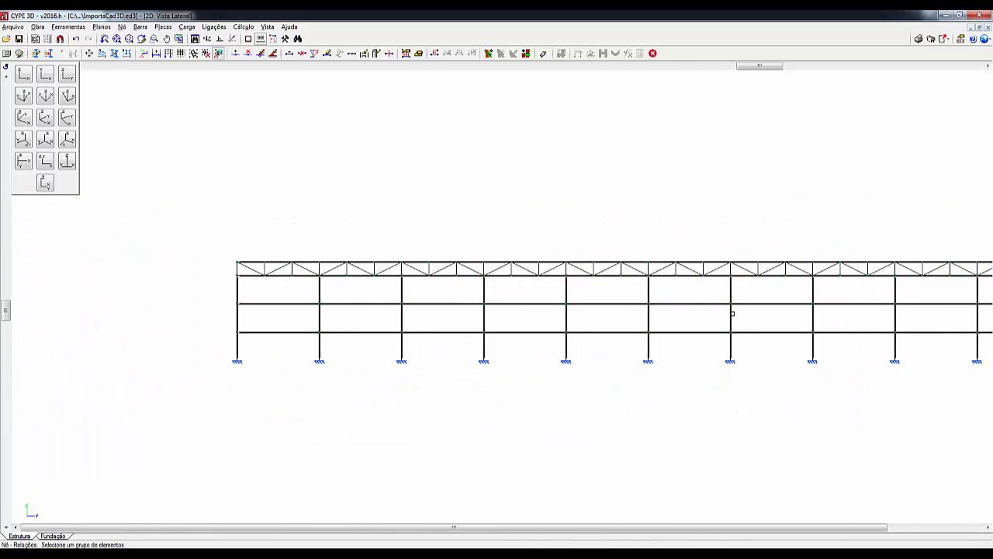
{"action": "middle_click_drag", "start_coordinate": [696, 318], "coordinate": [526, 323]}
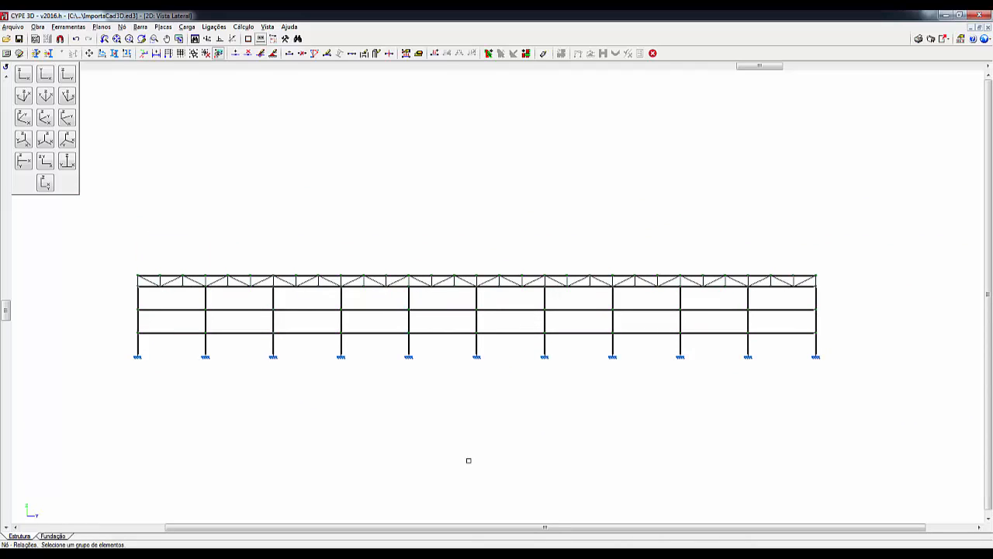
- Return to the 3D view and show the whole structure with its related side nodes
{"action": "left_click", "coordinate": [267, 26]}
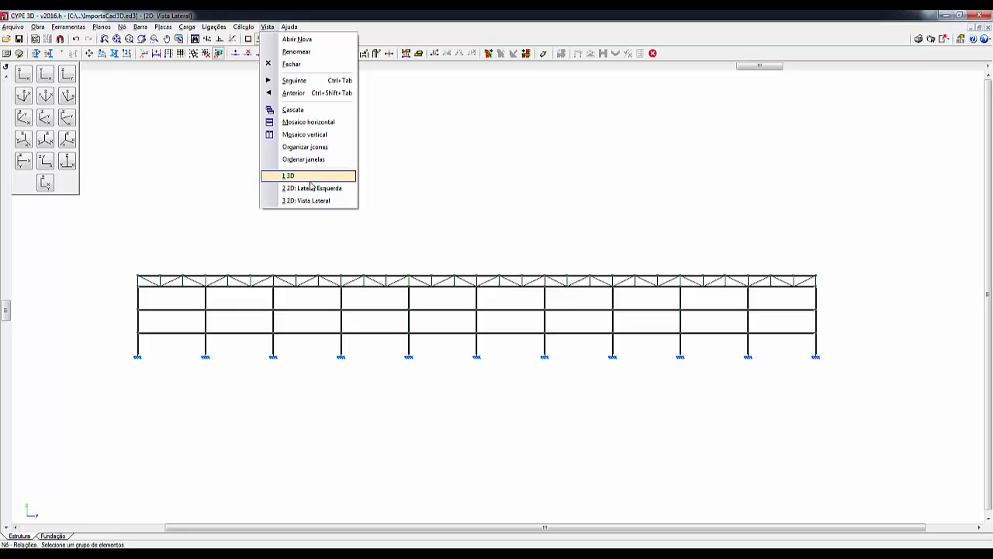
{"action": "left_click", "coordinate": [310, 176]}
{"action": "scroll", "coordinate": [315, 315], "scroll_direction": "down", "scroll_amount": 2}
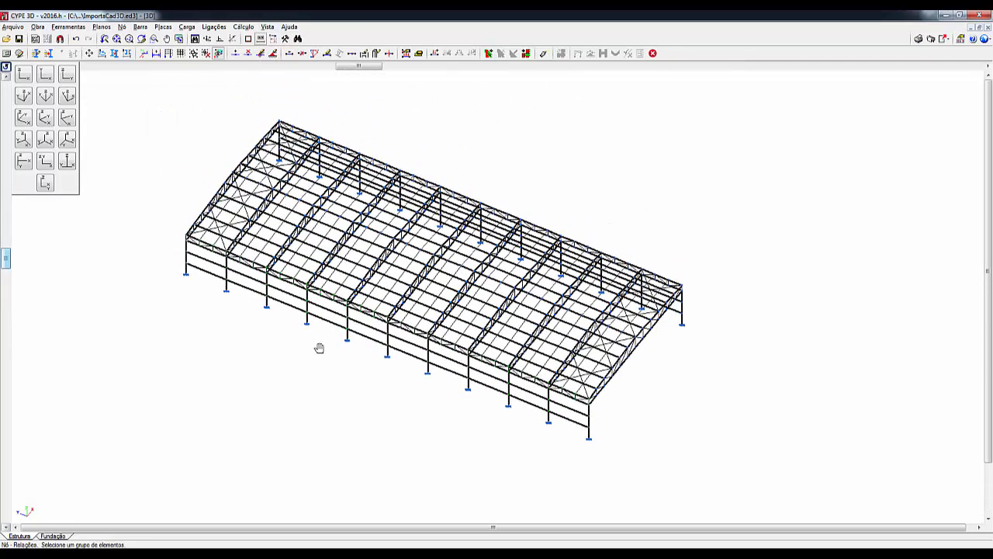